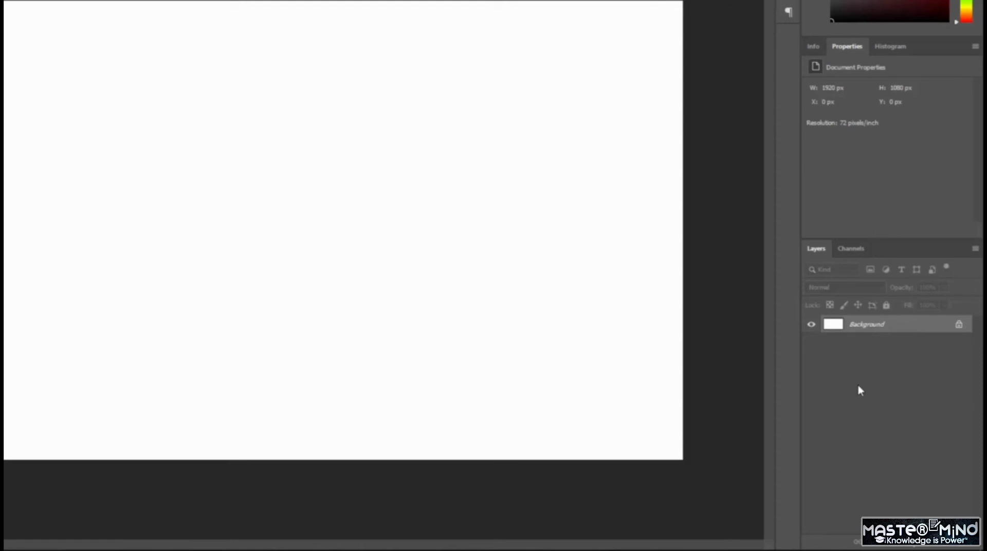
Convert the locked background into an editable layer named Background
double_click(901, 330)
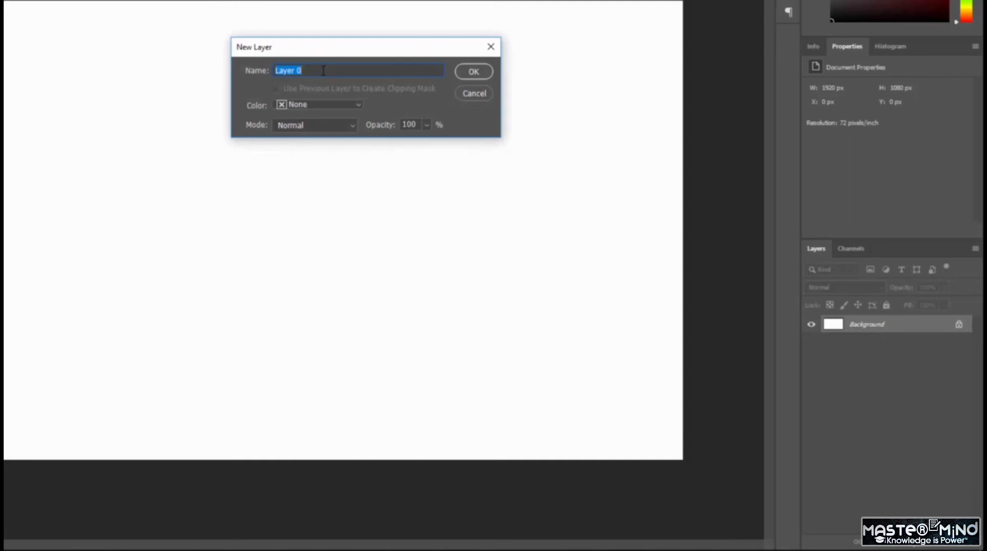
text(Background)
click(473, 72)
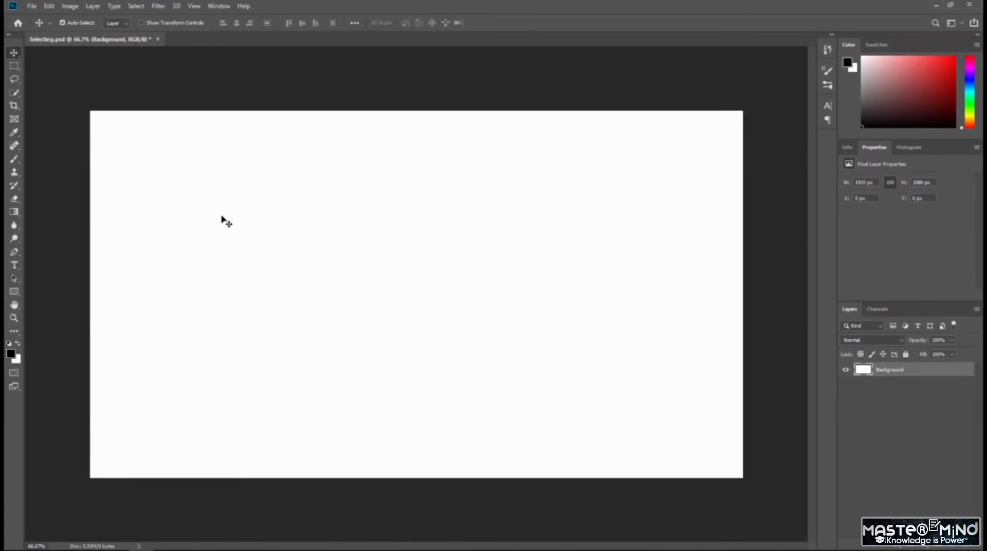
Try moving a rectangular marquee selection of the Background layer's pixels down the canvas, undo the move and deselect
click(13, 66)
drag(193, 153, 373, 265)
click(14, 52)
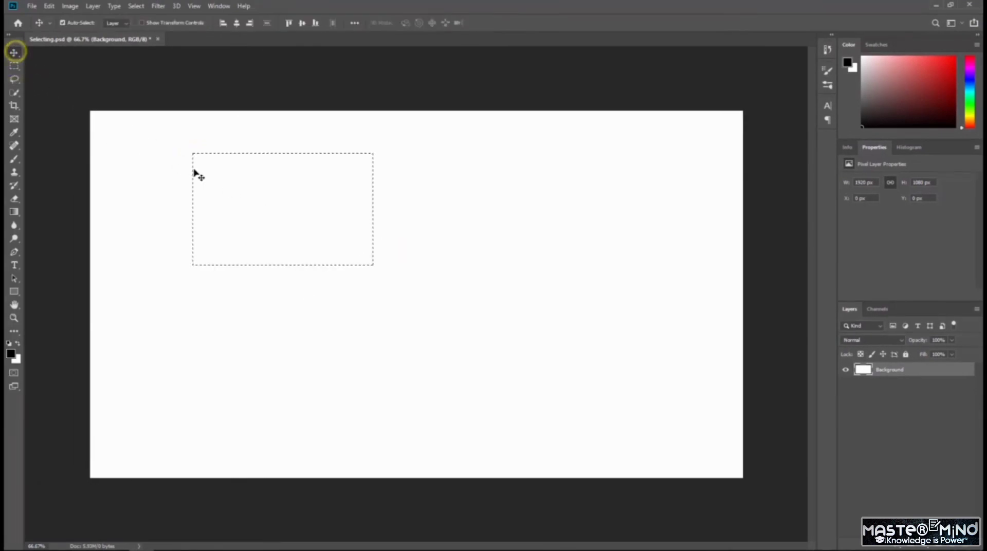
drag(254, 195, 263, 337)
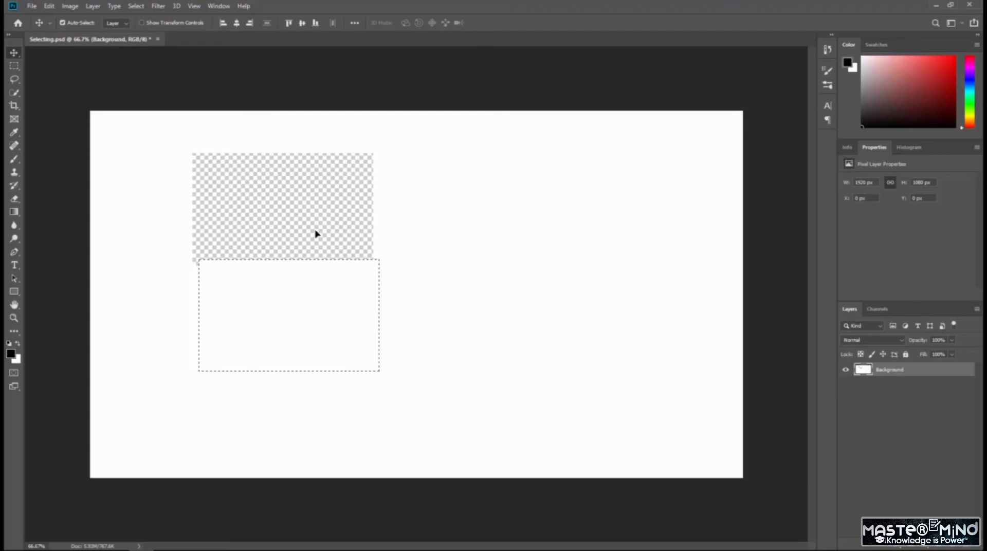
key(ctrl+z)
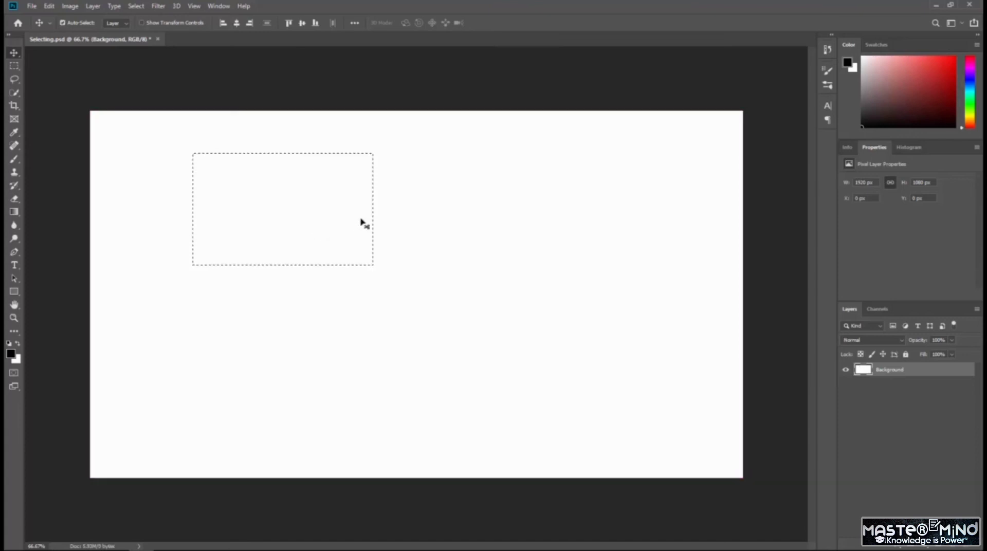
key(ctrl+d)
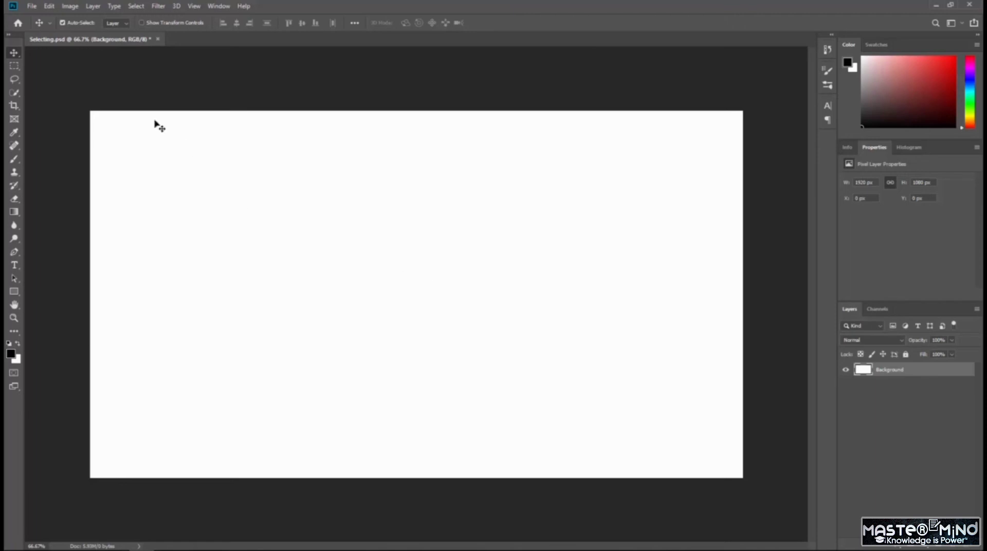
Fill the Background layer with the custom blue colour 0009bc in Normal mode at 100% opacity
click(50, 8)
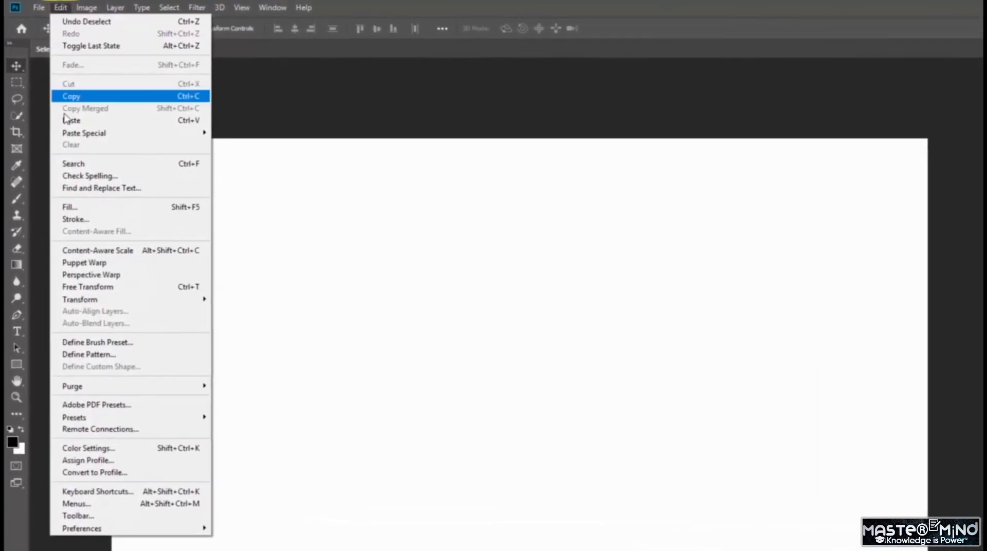
click(104, 210)
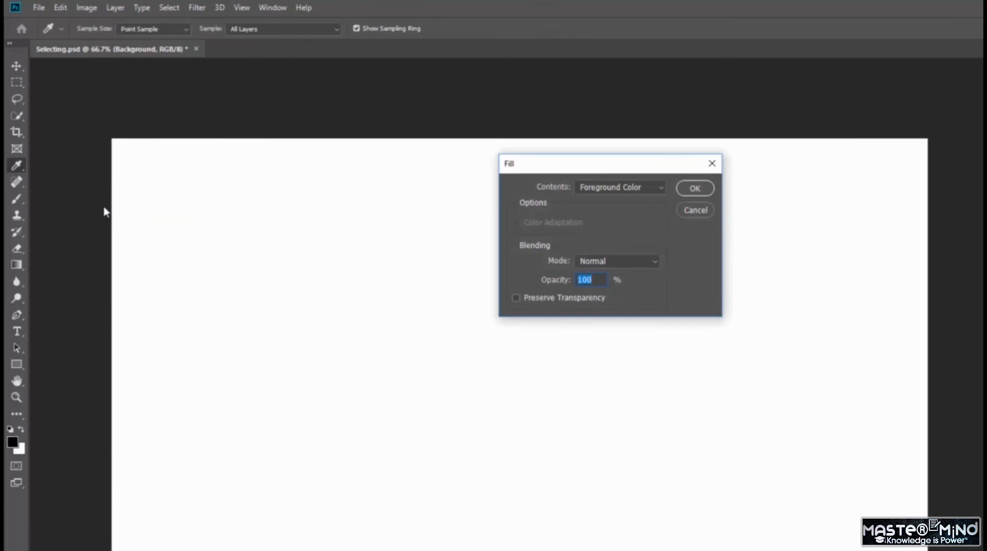
click(617, 188)
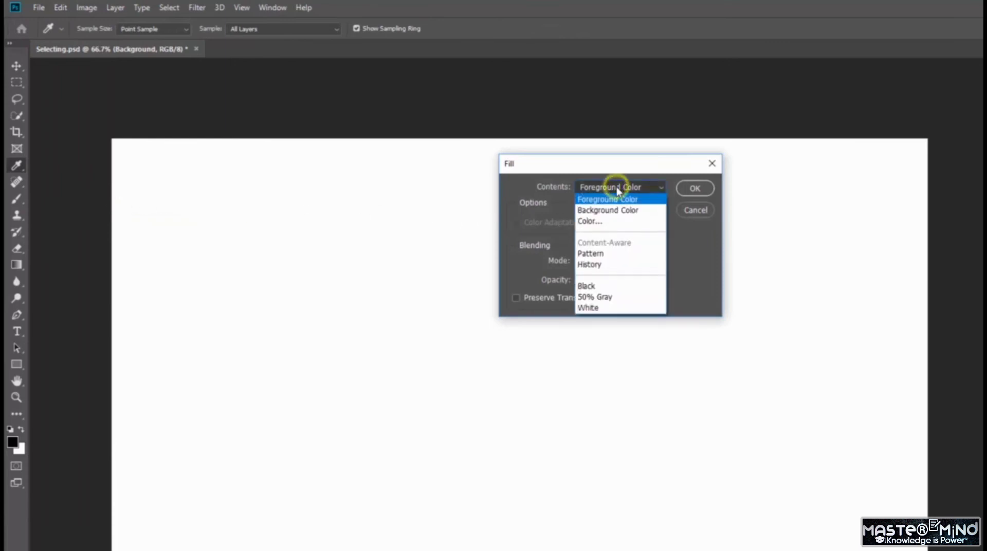
click(623, 226)
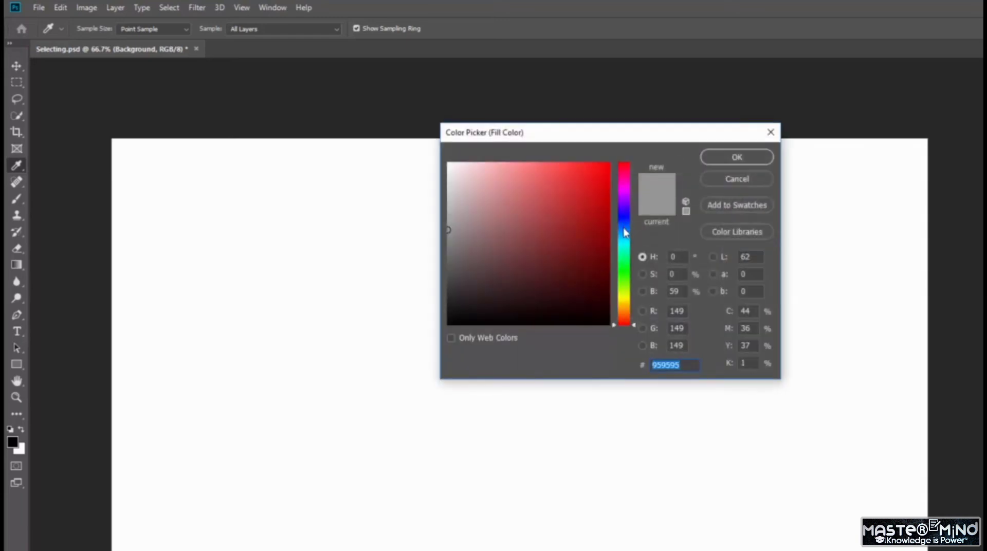
mouse_move(625, 232)
mouse_down()
mouse_move(616, 218)
mouse_move(632, 311)
mouse_move(627, 163)
mouse_move(633, 219)
mouse_up()
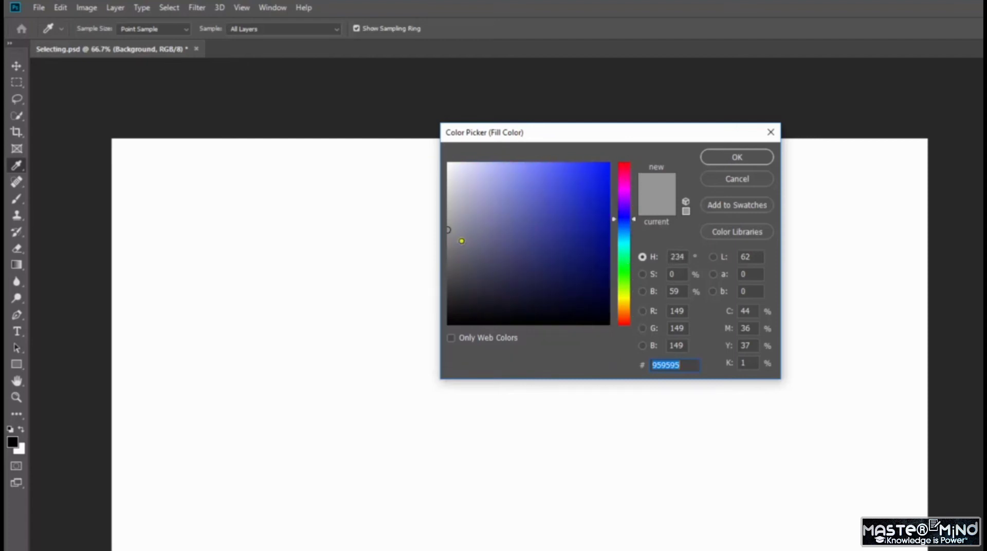
mouse_move(462, 241)
mouse_down()
mouse_move(502, 233)
mouse_move(561, 194)
mouse_move(526, 265)
mouse_move(510, 216)
mouse_move(555, 187)
mouse_move(498, 183)
mouse_move(522, 269)
mouse_move(593, 293)
mouse_move(614, 171)
mouse_move(593, 189)
mouse_move(608, 211)
mouse_move(637, 214)
mouse_move(635, 307)
mouse_move(630, 218)
mouse_up()
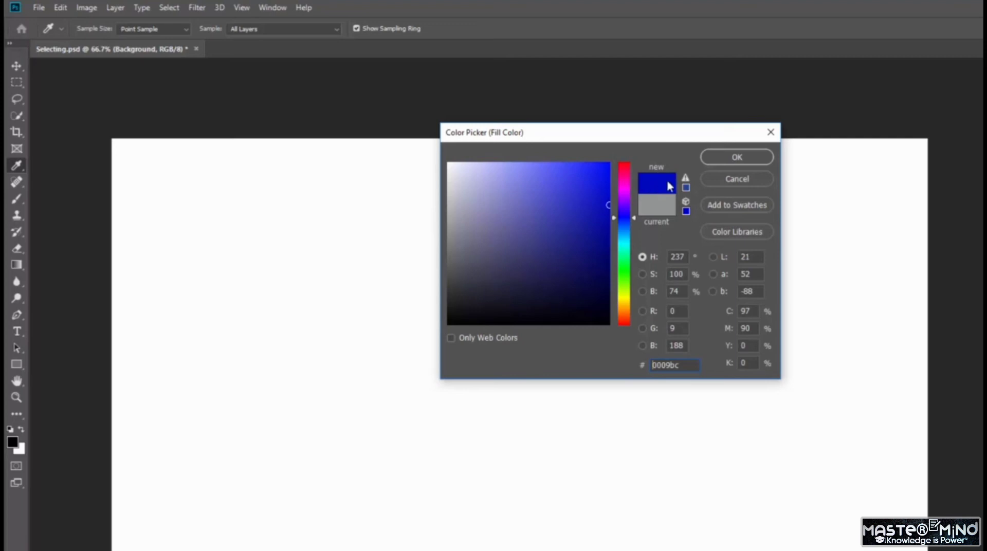
click(723, 159)
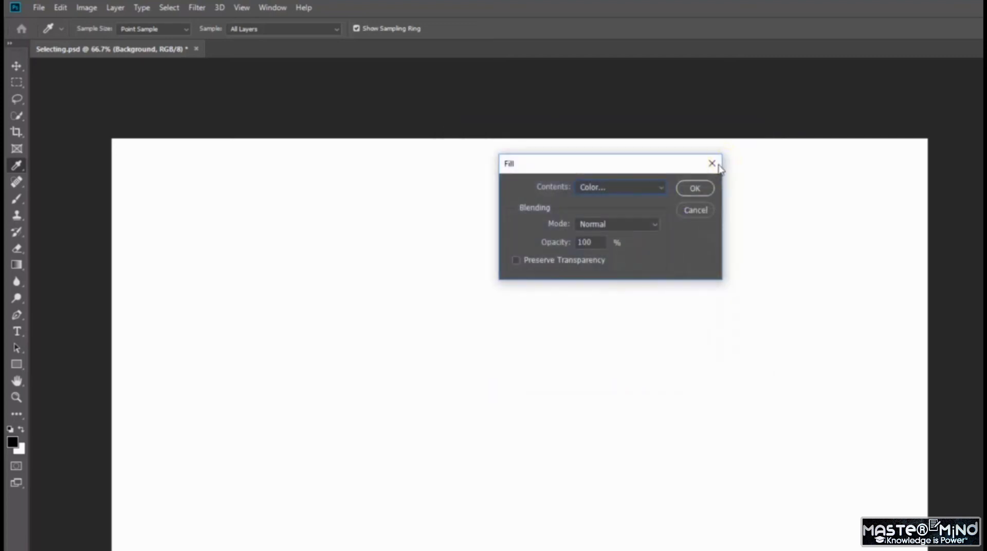
click(698, 189)
key(v)
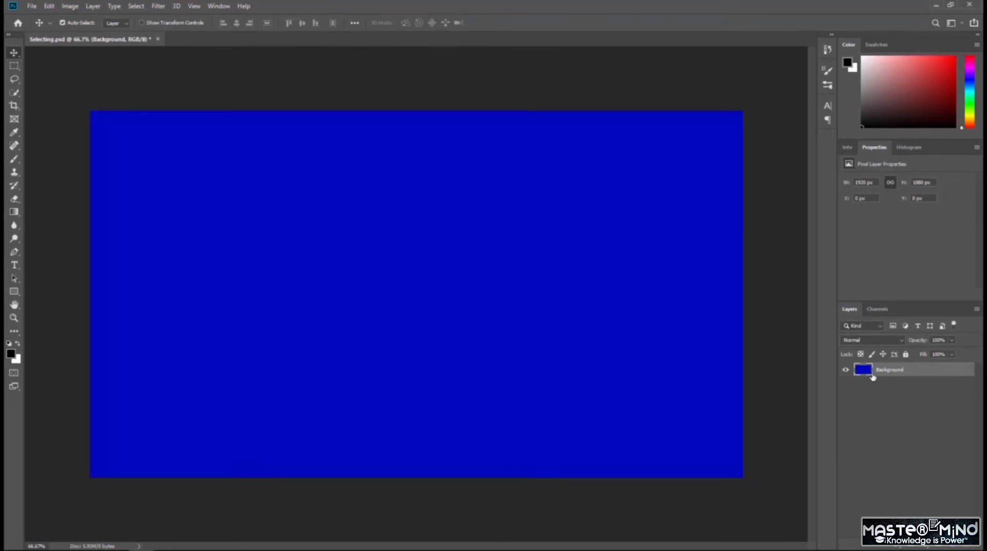
Rename the filled layer as Blue Background
click(897, 373)
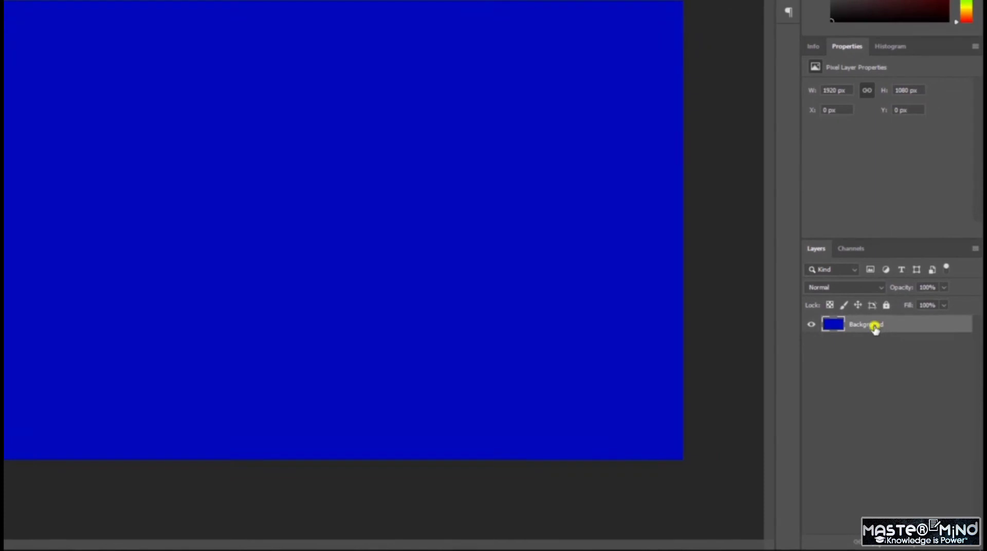
double_click(874, 325)
text(Bl)
key(Return)
double_click(872, 324)
text(Blue Background)
key(Return)
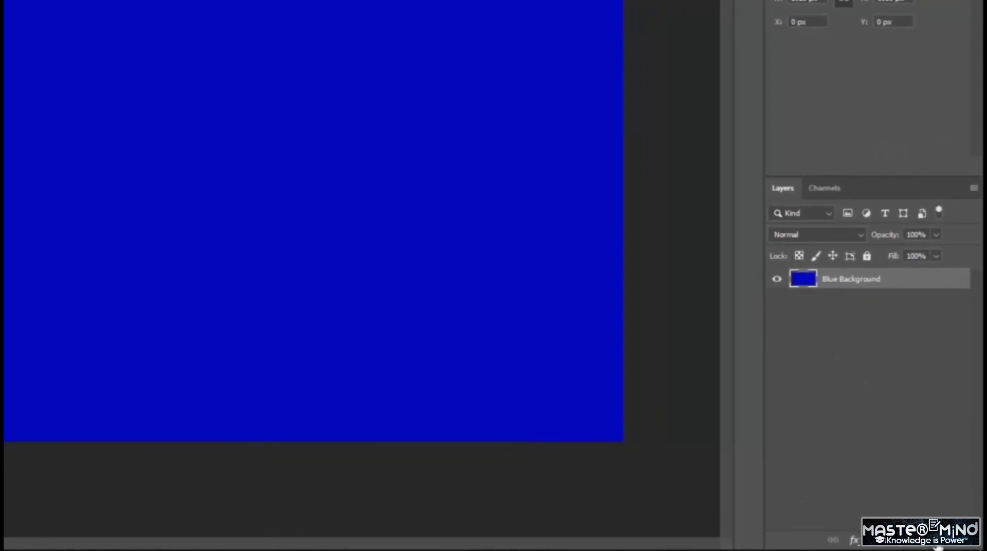
Add a new empty layer above Blue Background and hide the Blue Background layer
click(939, 547)
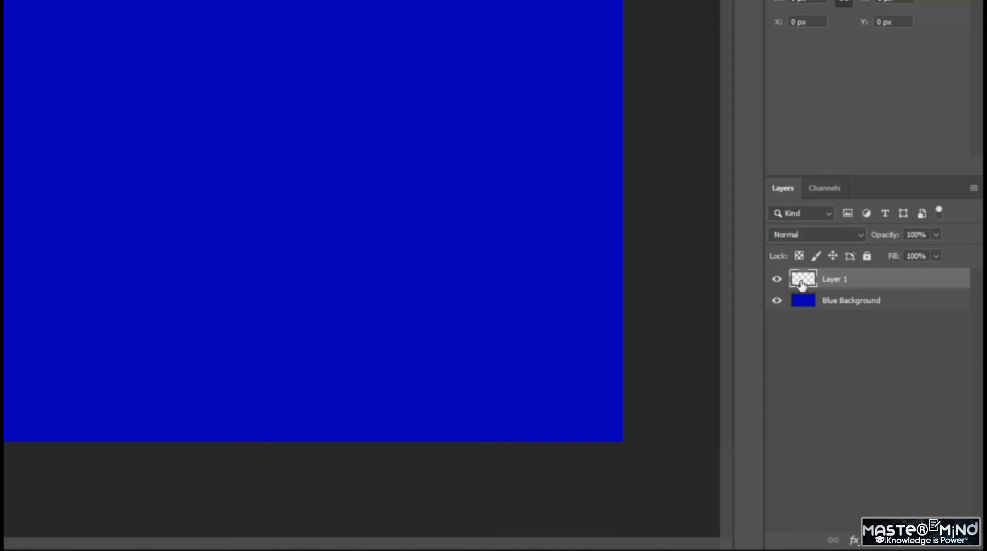
click(777, 301)
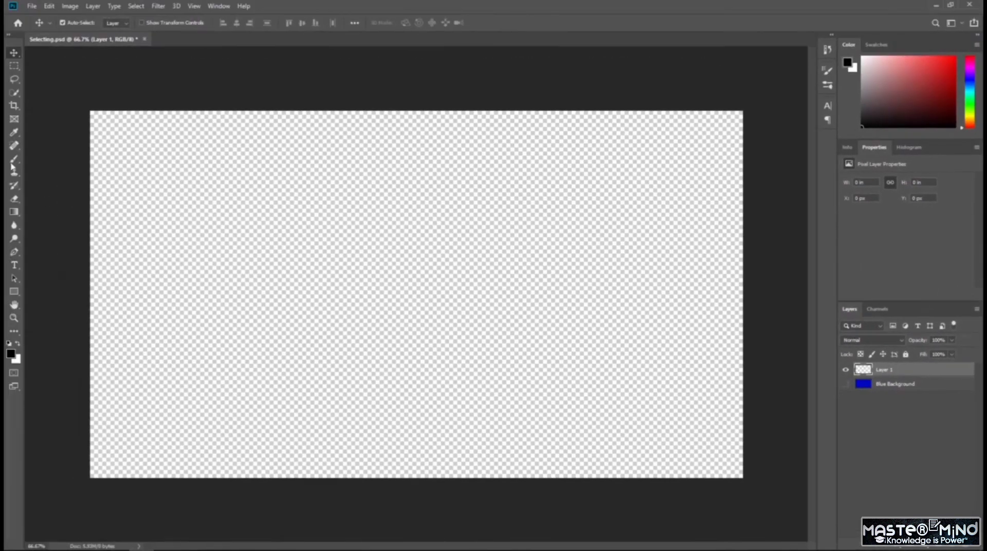
Paint looping black scribbles across the middle of Layer 1 with a solid round brush
click(15, 161)
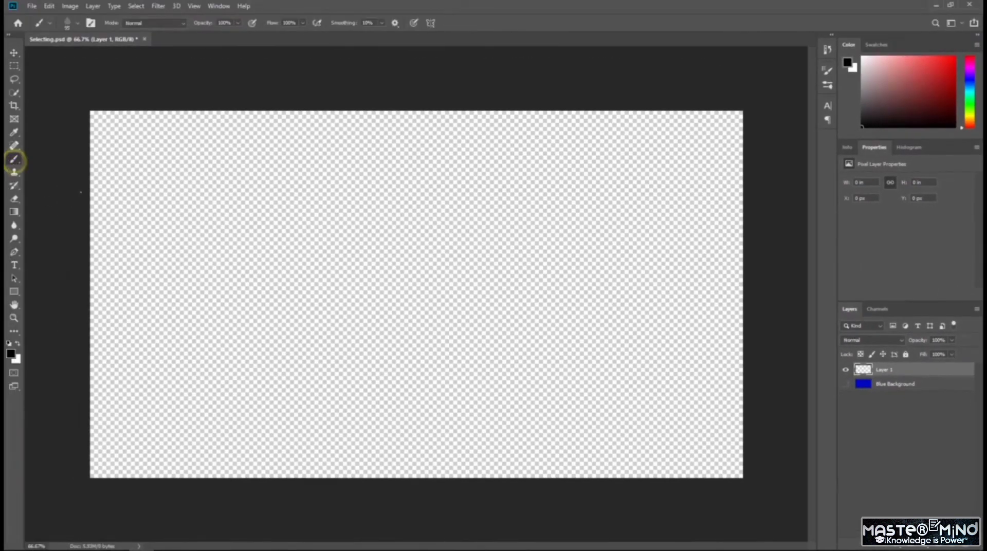
click(77, 24)
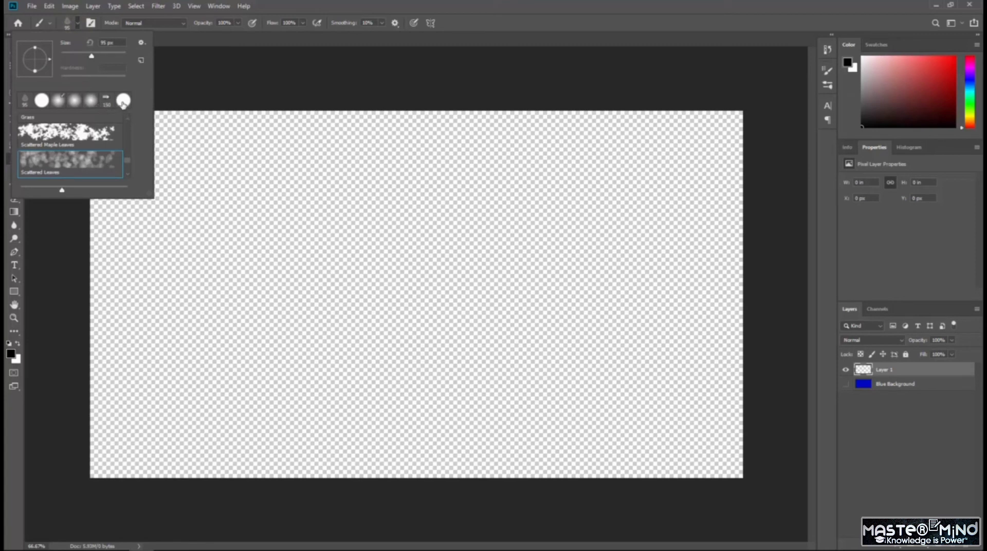
click(45, 101)
click(387, 5)
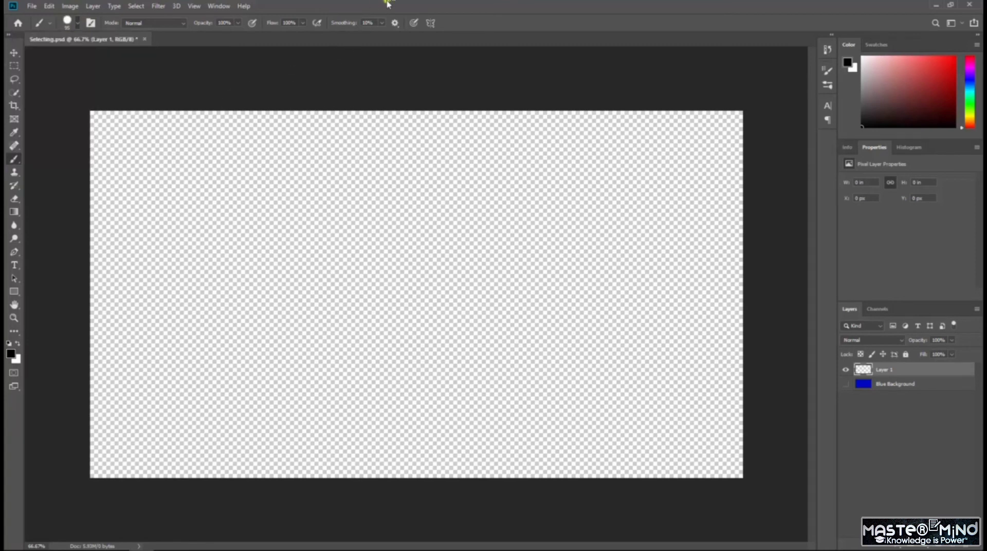
mouse_move(325, 312)
mouse_down()
mouse_move(433, 319)
mouse_move(264, 269)
mouse_move(586, 235)
mouse_up()
mouse_move(530, 218)
mouse_down()
mouse_move(360, 368)
mouse_move(519, 345)
mouse_up()
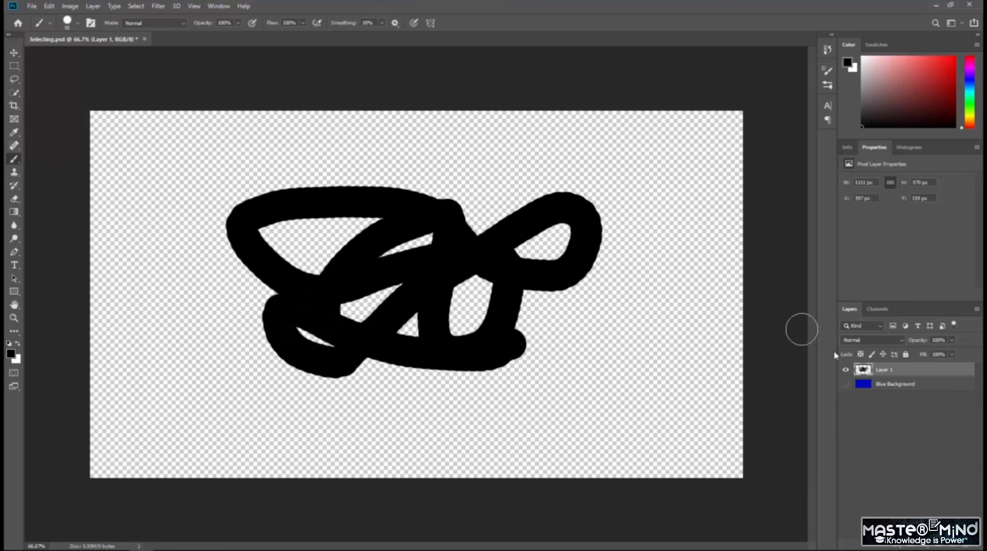
Show the Blue Background layer again and toggle each layer's visibility to compare their contents
click(845, 385)
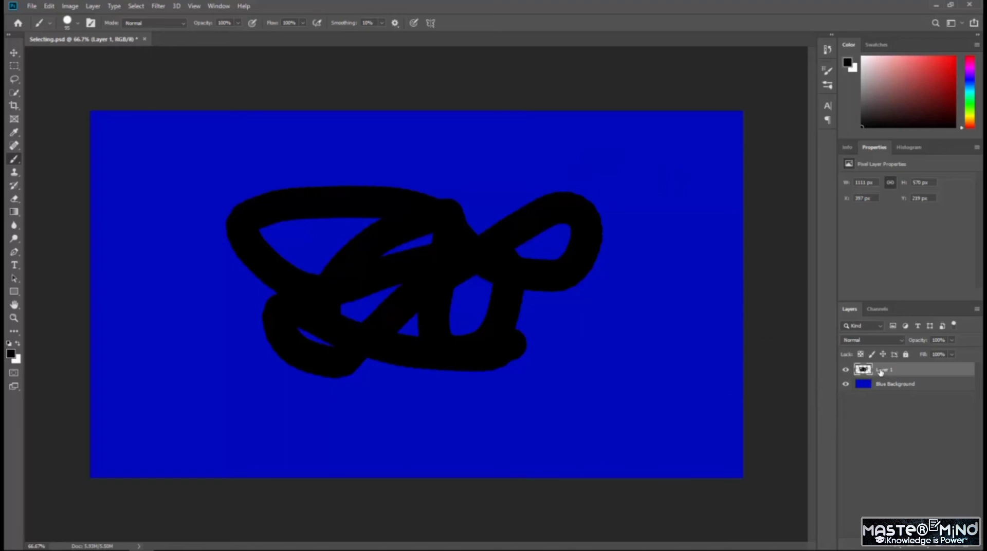
click(845, 384)
click(845, 384)
click(845, 370)
click(845, 371)
Paint more black strokes across the canvas on Layer 1 and toggle its visibility to check them
mouse_move(685, 315)
mouse_down()
mouse_move(645, 345)
mouse_move(571, 318)
mouse_move(453, 350)
mouse_move(513, 280)
mouse_move(460, 324)
mouse_move(386, 353)
mouse_move(214, 360)
mouse_move(234, 220)
mouse_move(61, 394)
mouse_move(223, 206)
mouse_move(155, 121)
mouse_move(171, 246)
mouse_move(49, 193)
mouse_move(63, 152)
mouse_move(169, 200)
mouse_move(150, 253)
mouse_move(414, 55)
mouse_move(379, 212)
mouse_move(458, 150)
mouse_move(554, 275)
mouse_move(654, 227)
mouse_up()
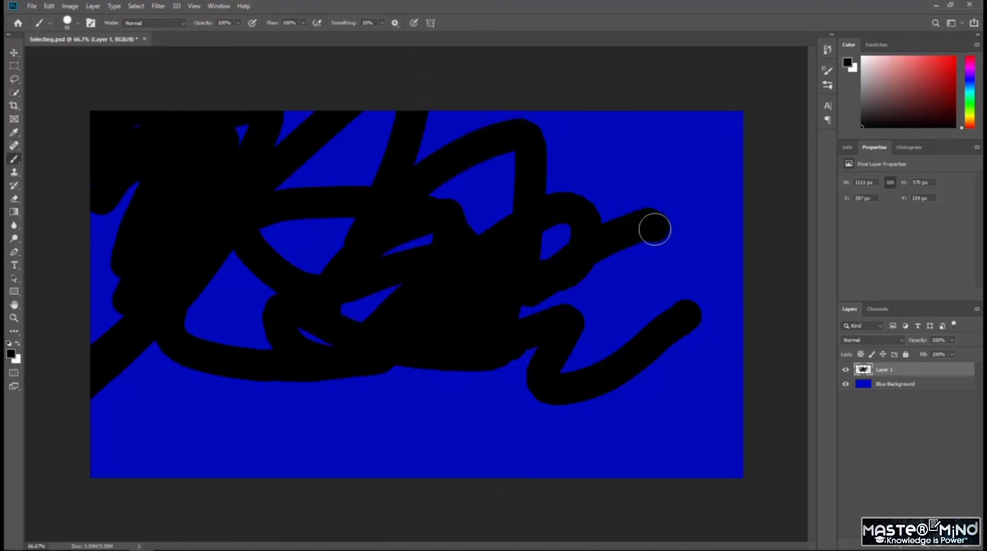
click(844, 370)
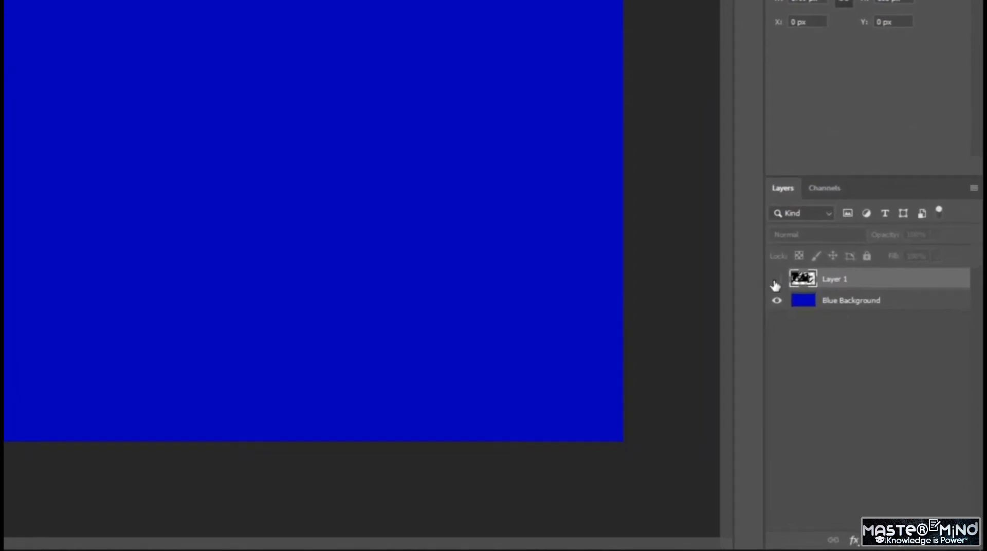
click(845, 369)
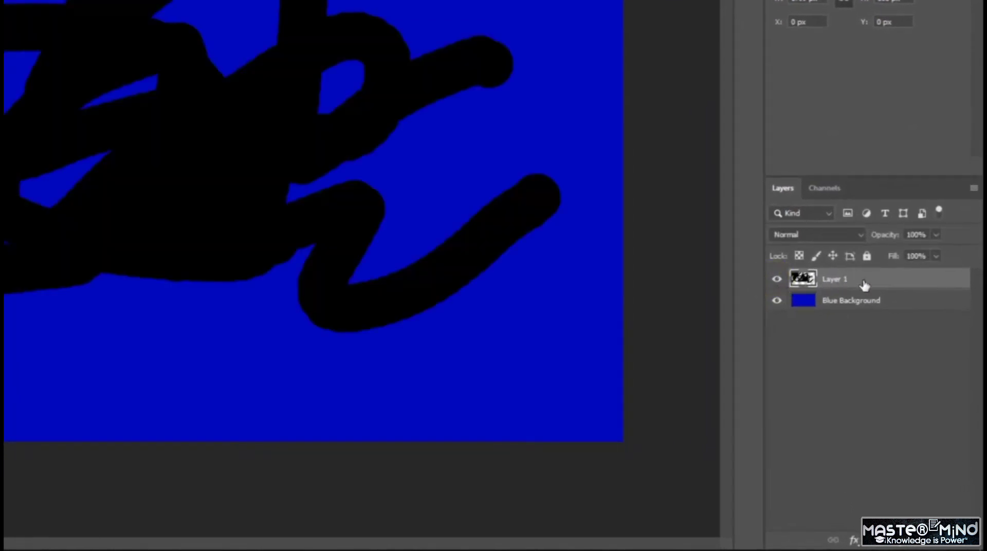
Try painting black strokes directly on the Blue Background layer, inspect them with Layer 1 hidden, and undo these changes
click(869, 311)
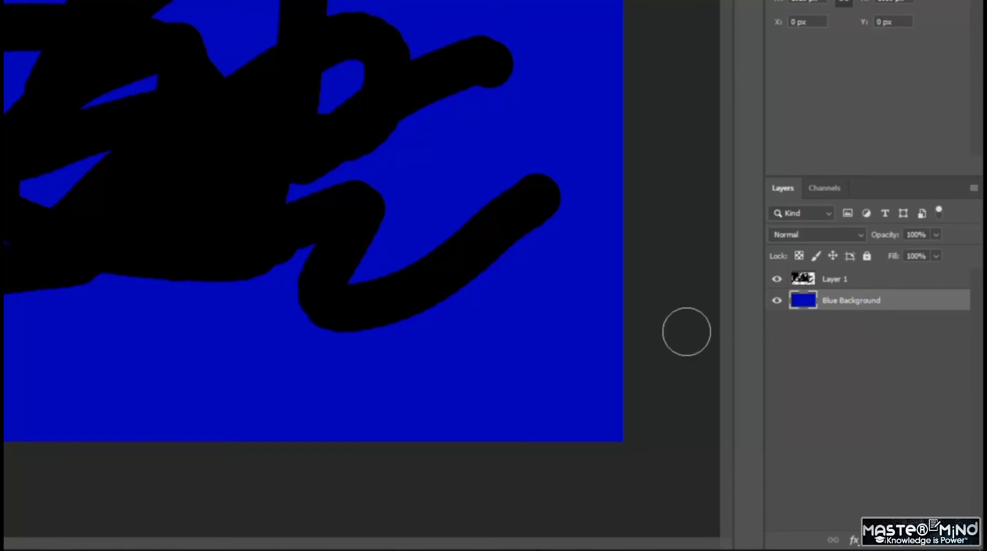
mouse_move(580, 344)
mouse_down()
mouse_move(477, 388)
mouse_move(333, 402)
mouse_move(206, 386)
mouse_move(292, 362)
mouse_move(427, 346)
mouse_move(331, 318)
mouse_move(182, 324)
mouse_move(337, 304)
mouse_move(266, 295)
mouse_move(239, 279)
mouse_move(416, 179)
mouse_move(143, 368)
mouse_move(145, 327)
mouse_move(274, 198)
mouse_move(81, 324)
mouse_move(110, 243)
mouse_move(24, 267)
mouse_move(11, 320)
mouse_move(197, 247)
mouse_move(5, 191)
mouse_move(132, 169)
mouse_up()
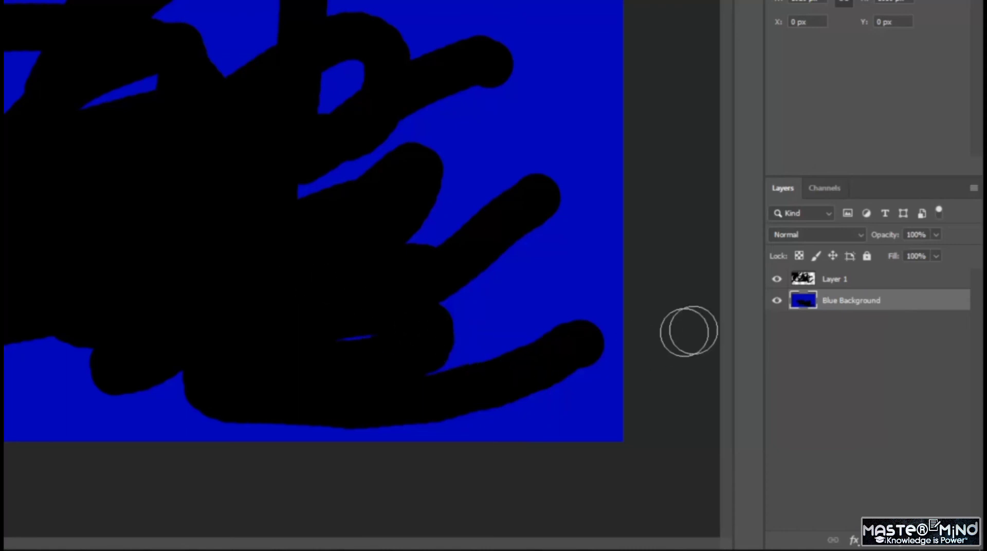
click(776, 280)
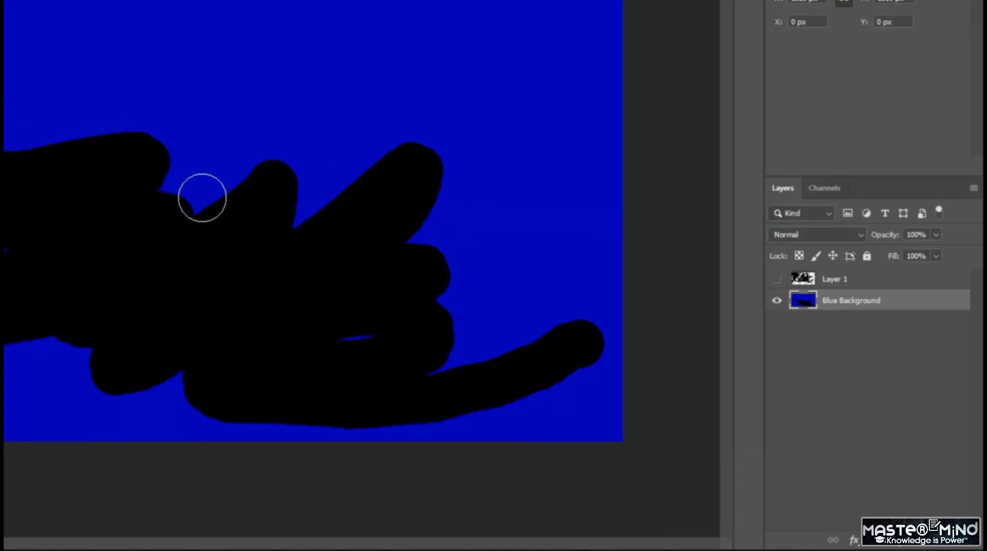
key(ctrl+z)
key(ctrl+z)
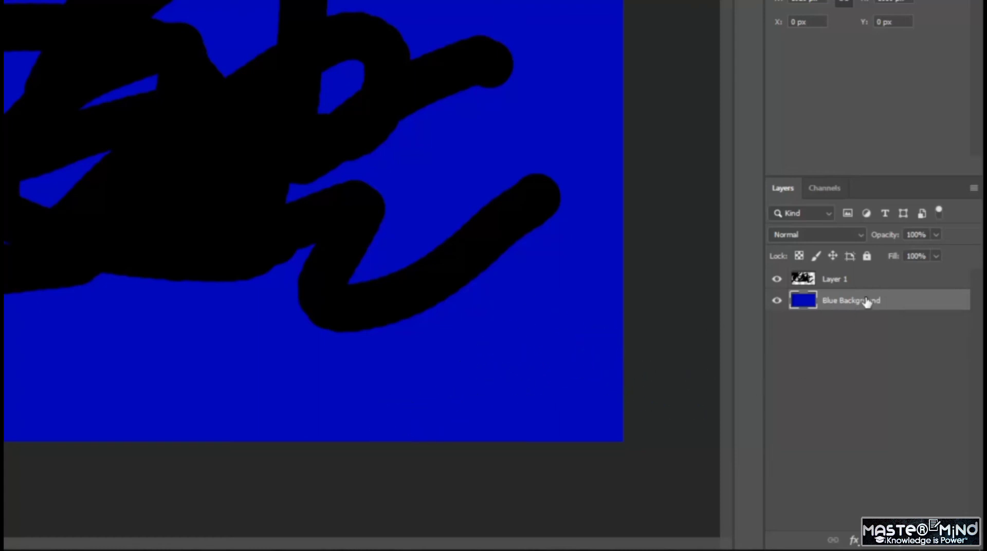
Paint the lower-right corner of the canvas black on Layer 1 and toggle the layer's visibility to check it
click(855, 280)
mouse_move(606, 352)
mouse_down()
mouse_move(634, 394)
mouse_move(518, 473)
mouse_move(504, 466)
mouse_move(606, 318)
mouse_move(464, 418)
mouse_move(363, 473)
mouse_move(499, 337)
mouse_move(494, 309)
mouse_move(707, 227)
mouse_up()
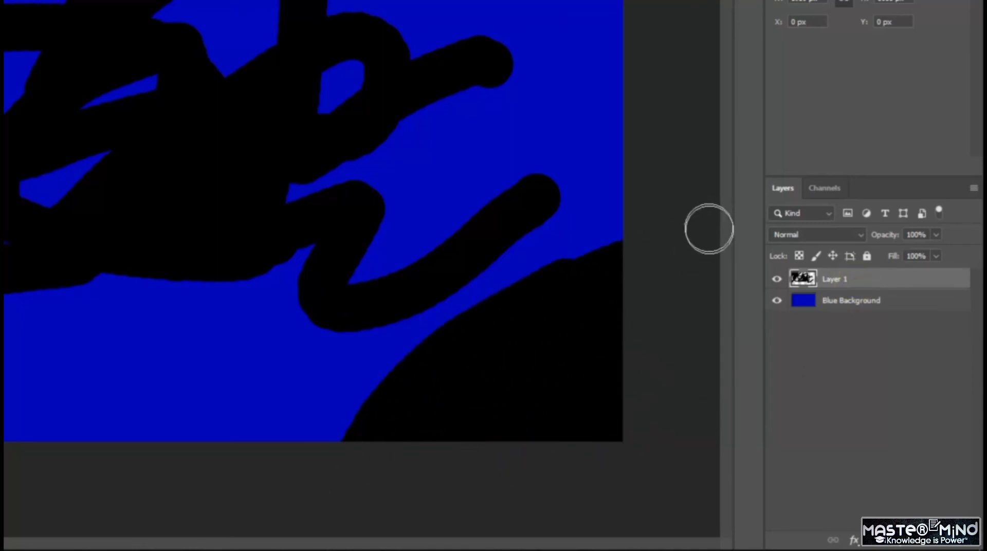
click(777, 279)
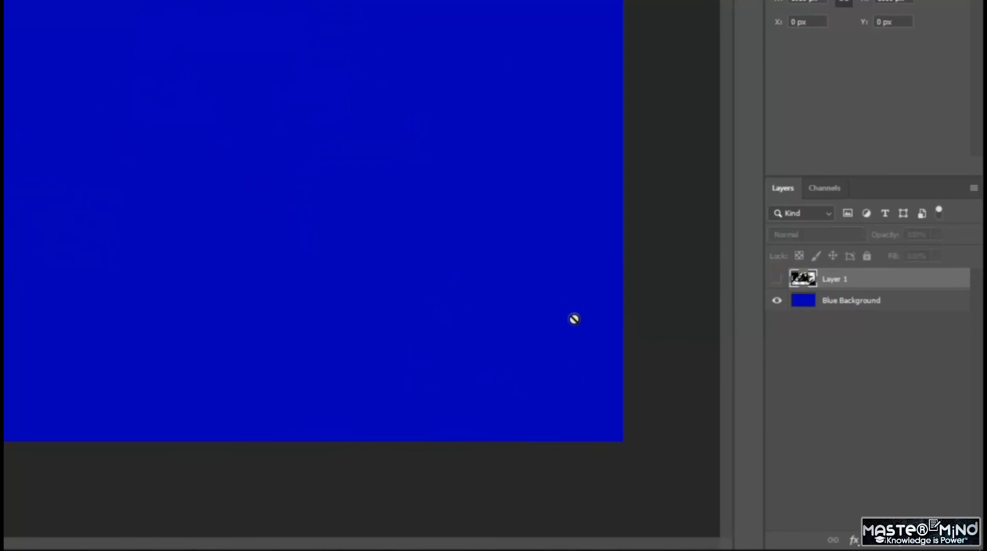
click(777, 279)
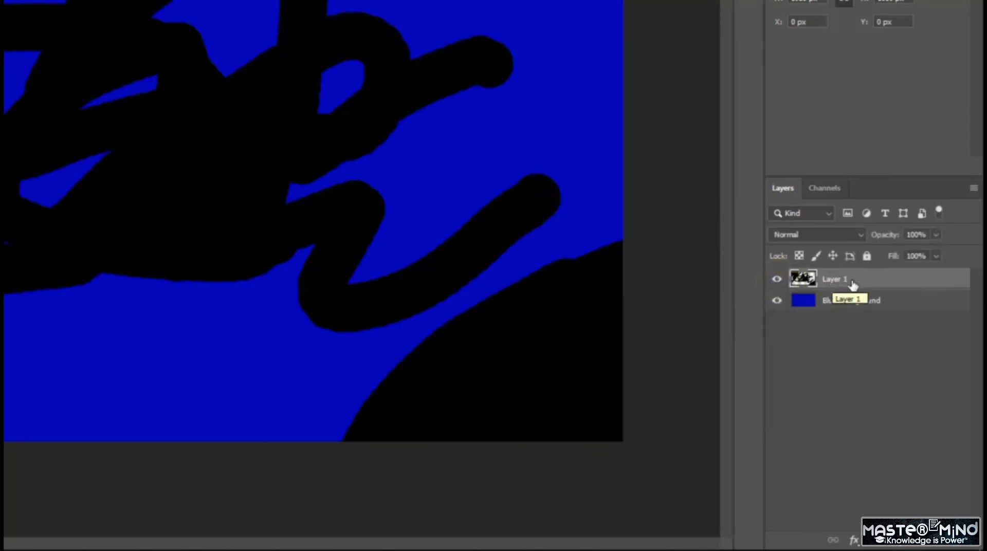
Try deleting Layer 1 and undo the deletion
drag(862, 282, 961, 541)
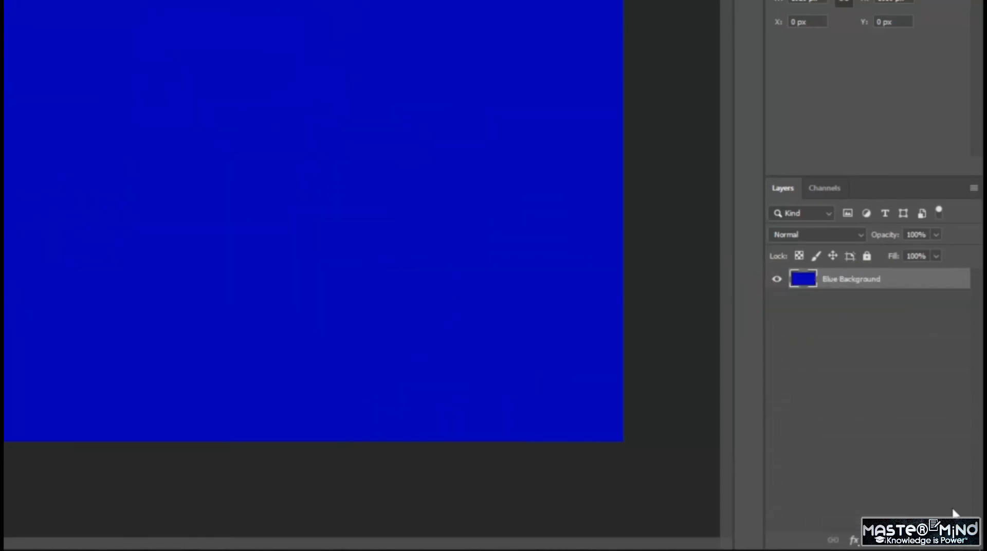
key(ctrl+z)
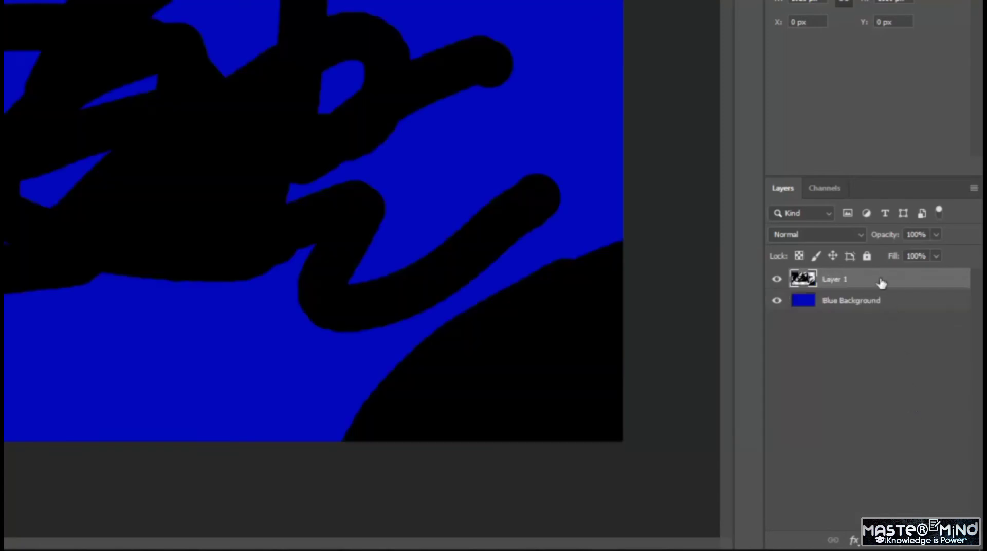
click(957, 546)
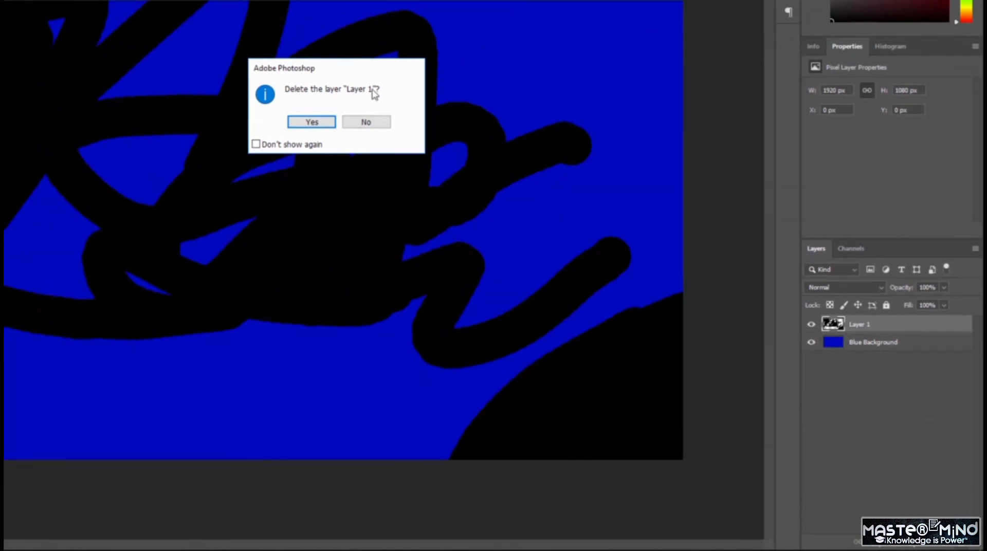
click(312, 126)
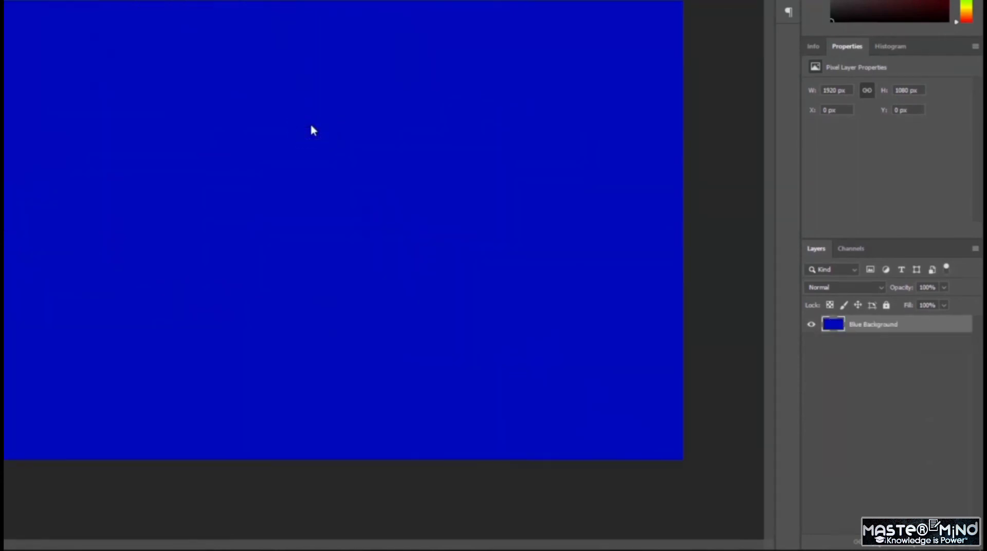
key(ctrl+z)
Delete Layer 1 so that only the Blue Background layer is left
click(896, 325)
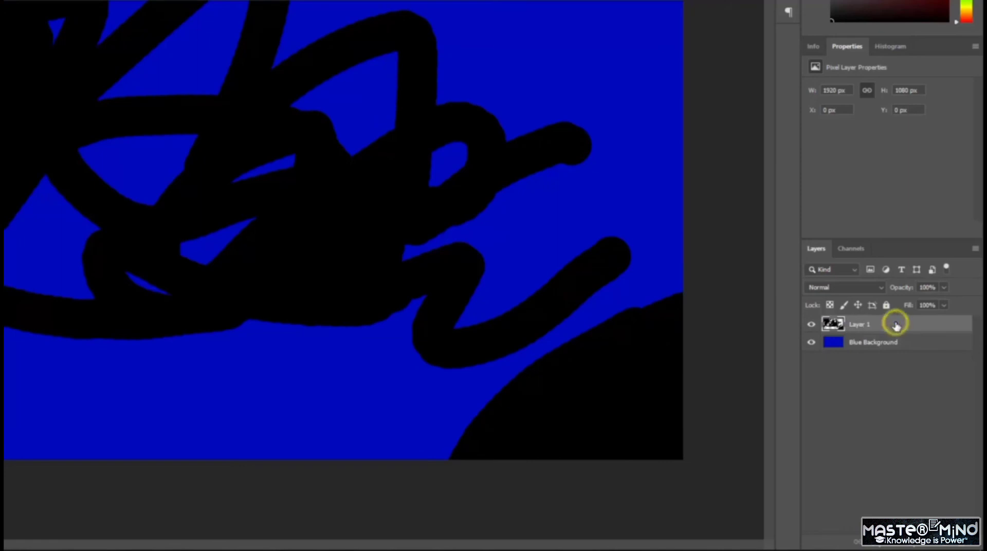
key(Delete)
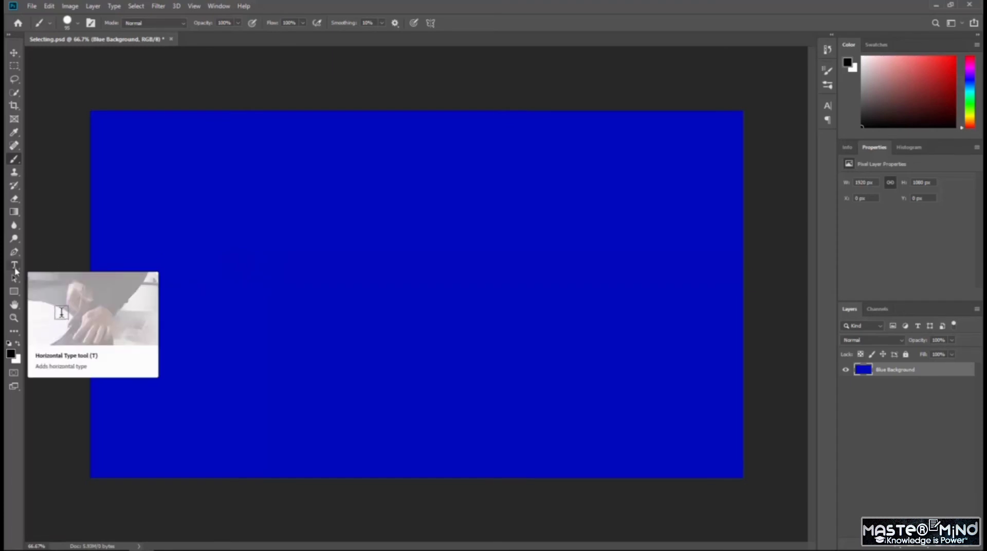
Activate the Horizontal Type tool and set the text colour to red, ff2323
click(14, 267)
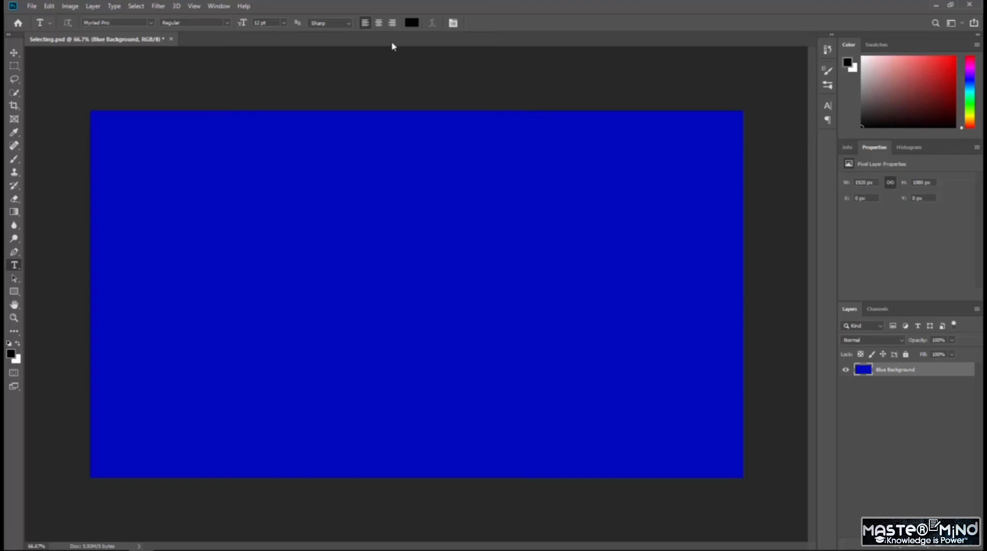
click(412, 23)
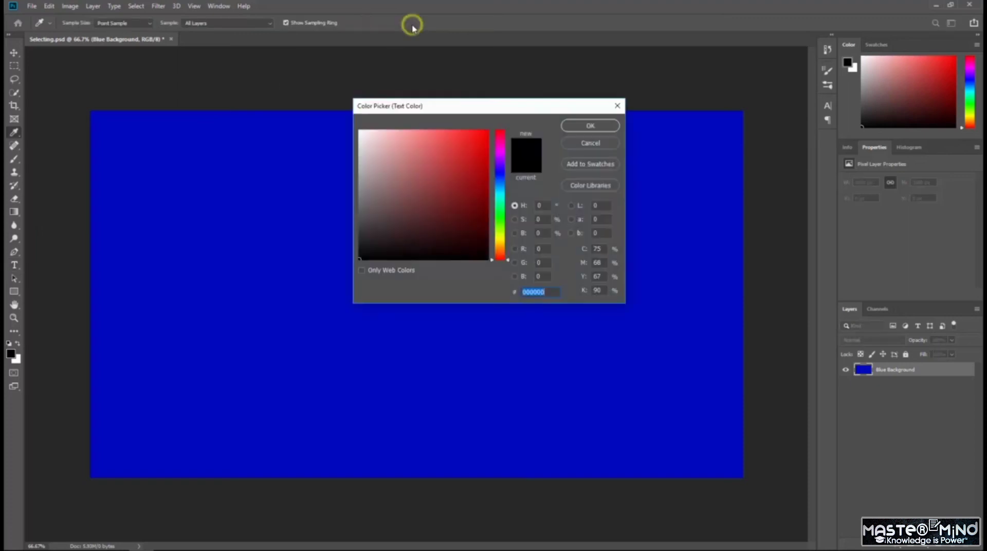
mouse_move(463, 162)
mouse_down()
mouse_move(473, 185)
mouse_move(487, 142)
mouse_move(426, 131)
mouse_move(488, 112)
mouse_move(471, 109)
mouse_up()
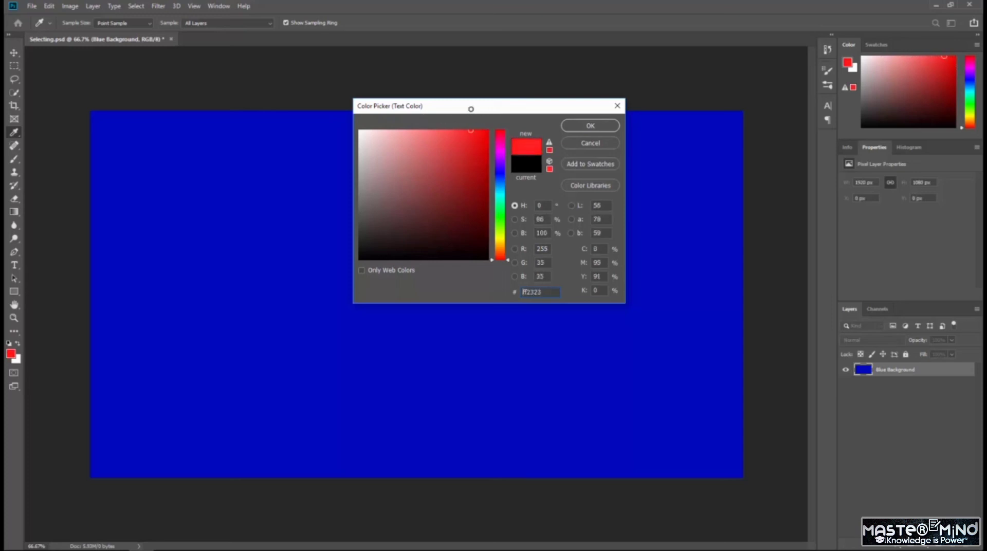
click(578, 133)
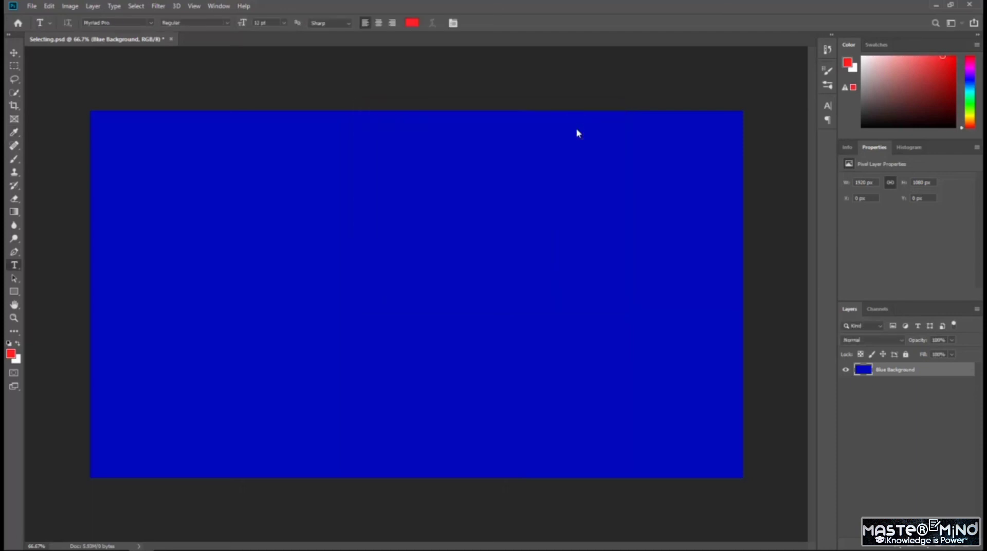
Set the text size to 48 pt and add the word Hello on the canvas, left of its centre
click(282, 24)
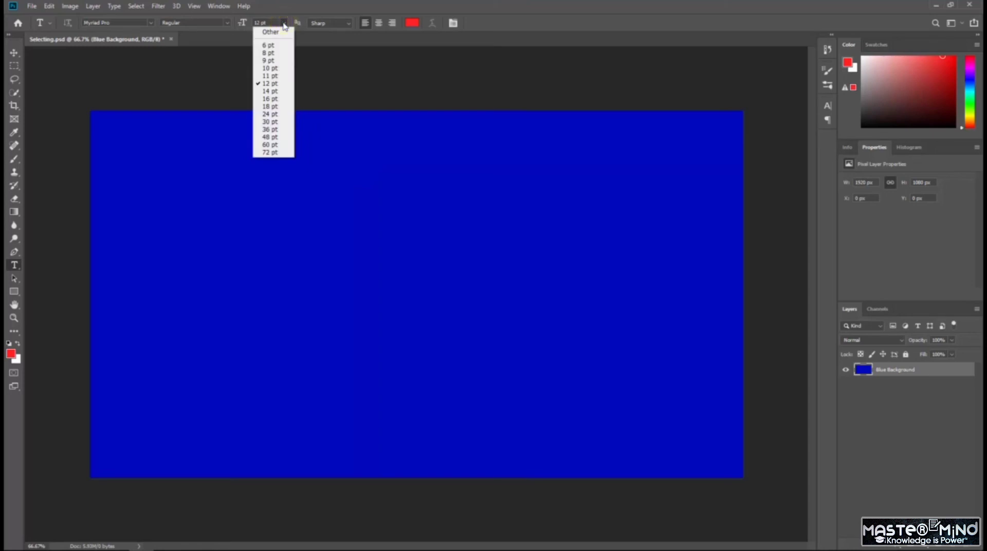
click(276, 137)
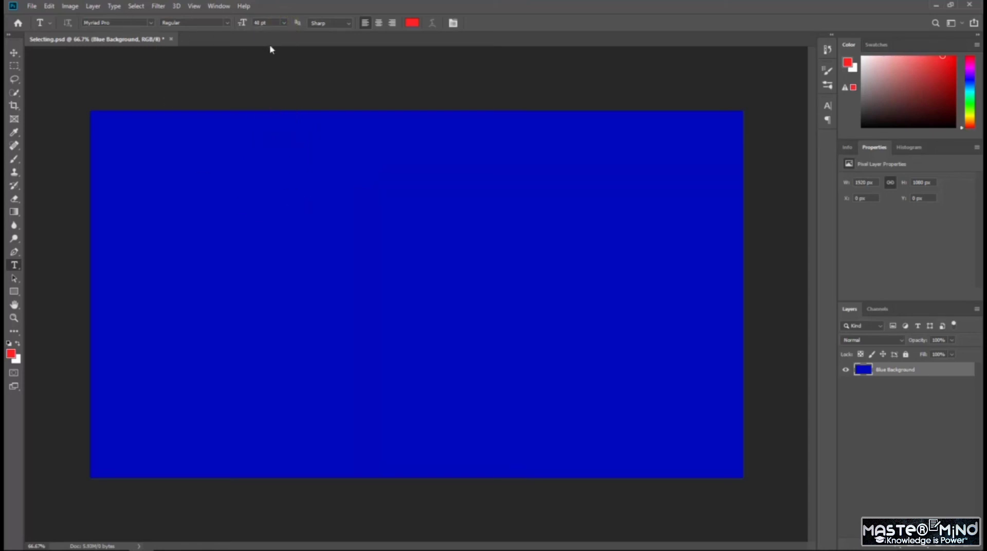
click(292, 284)
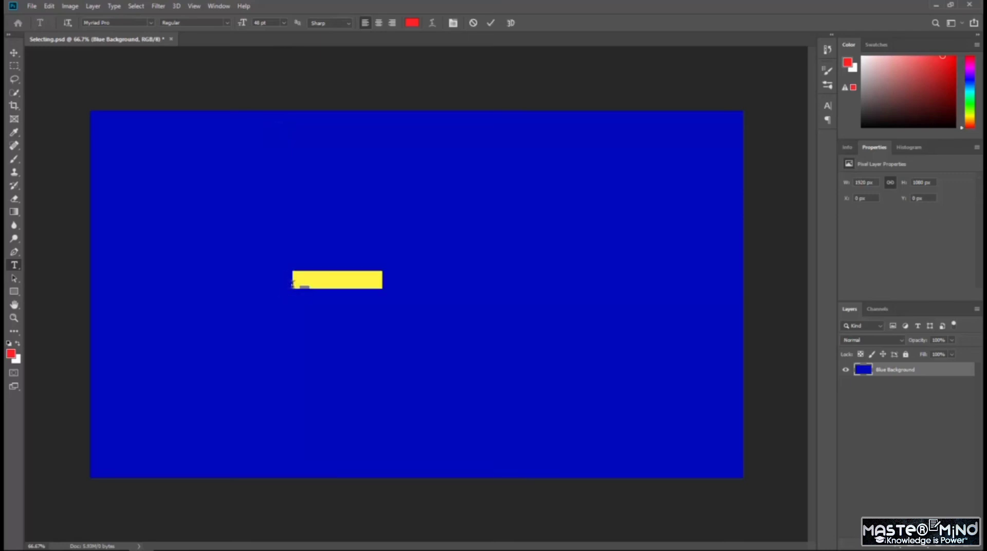
text(Hellow)
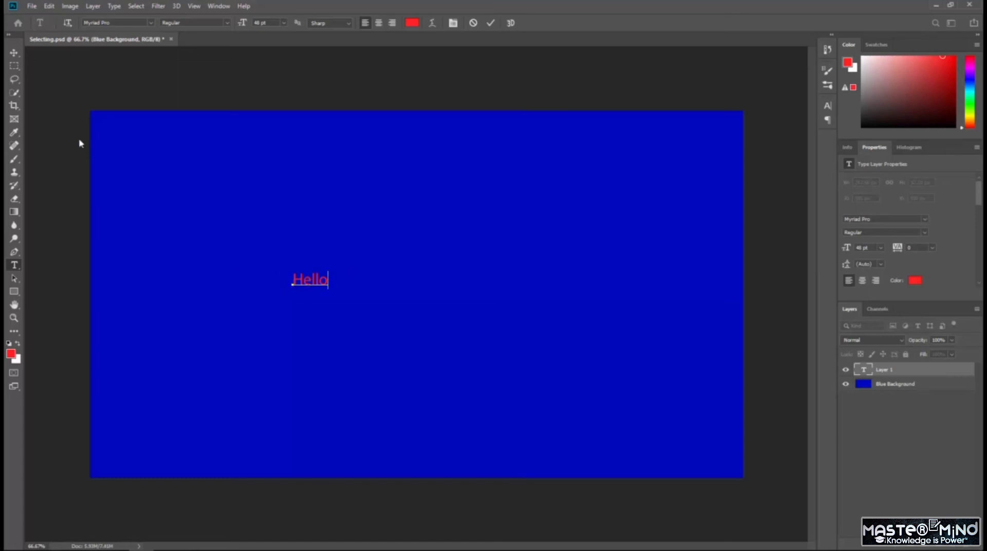
Move the Hello text to the canvas's right part and back near the middle, at about X 907 px, Y 516 px
click(15, 53)
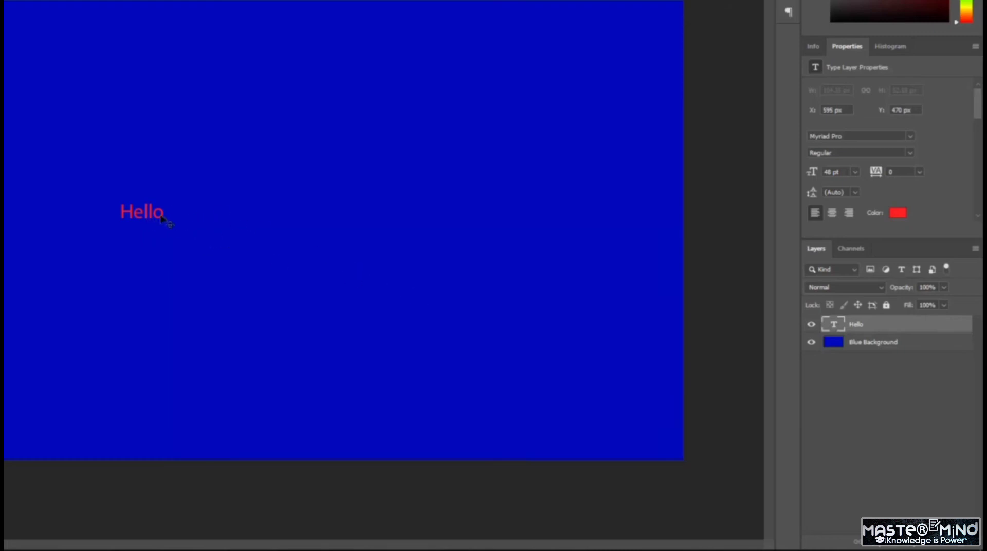
drag(156, 213, 498, 199)
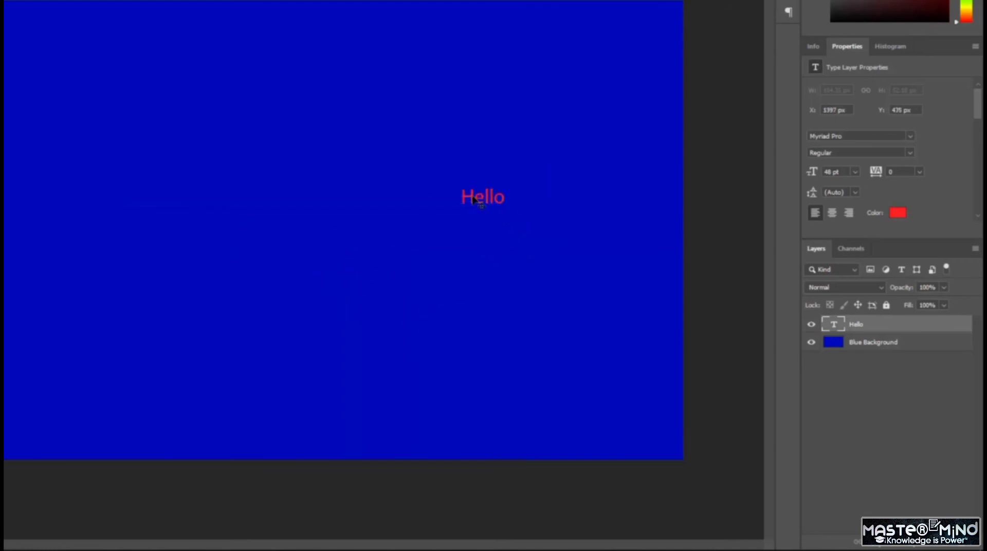
drag(474, 200, 266, 232)
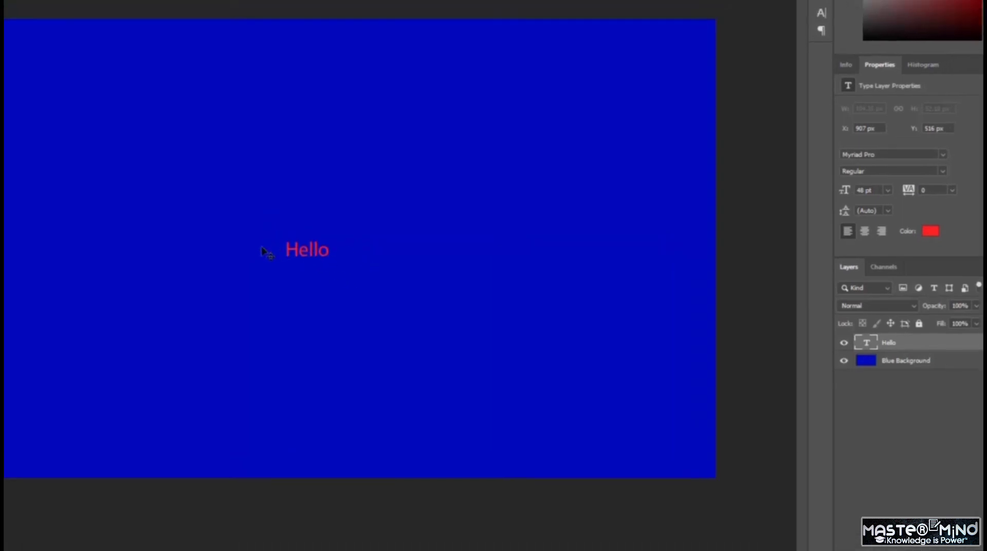
Select the whole word Hello and enlarge its font, trying 72 pt before setting a custom size of 200 pt
click(17, 332)
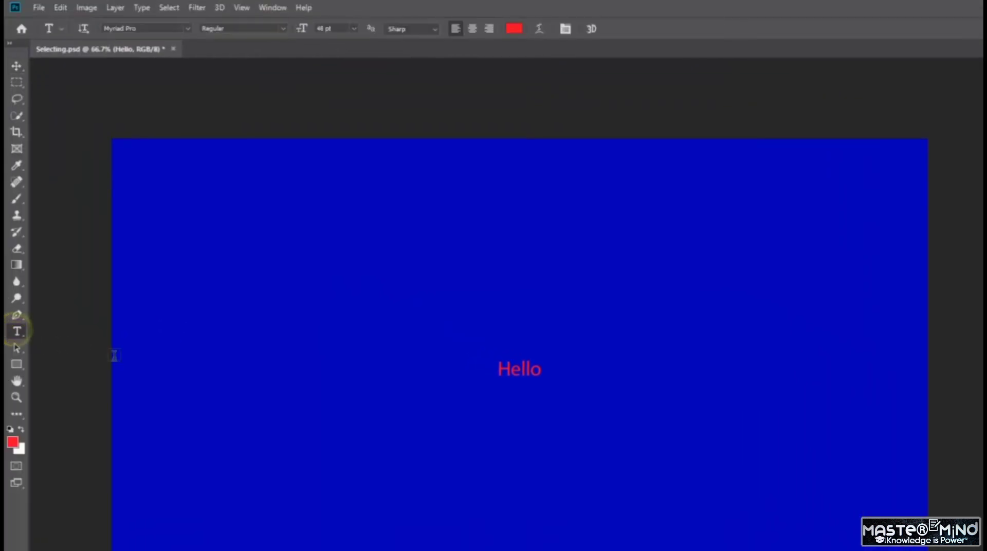
click(520, 368)
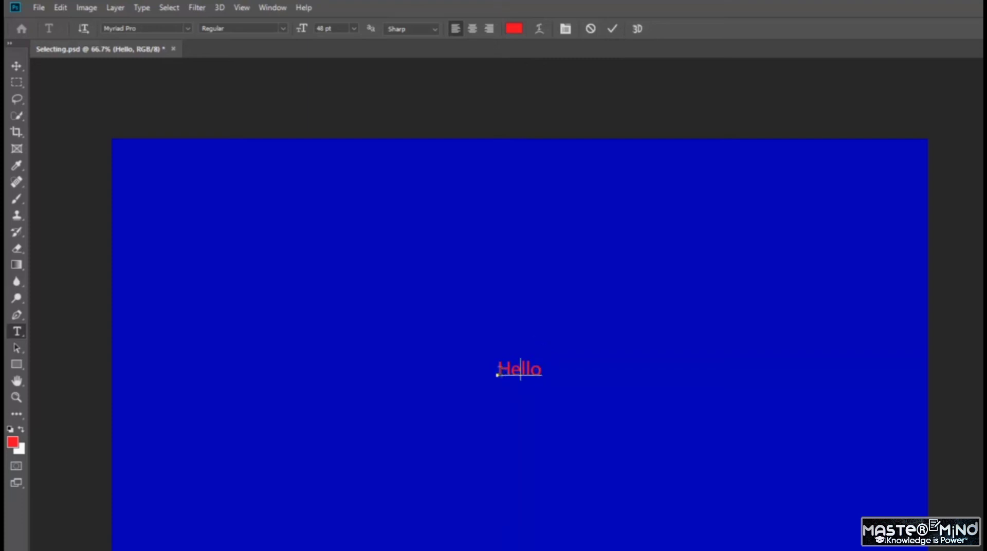
drag(497, 369, 543, 377)
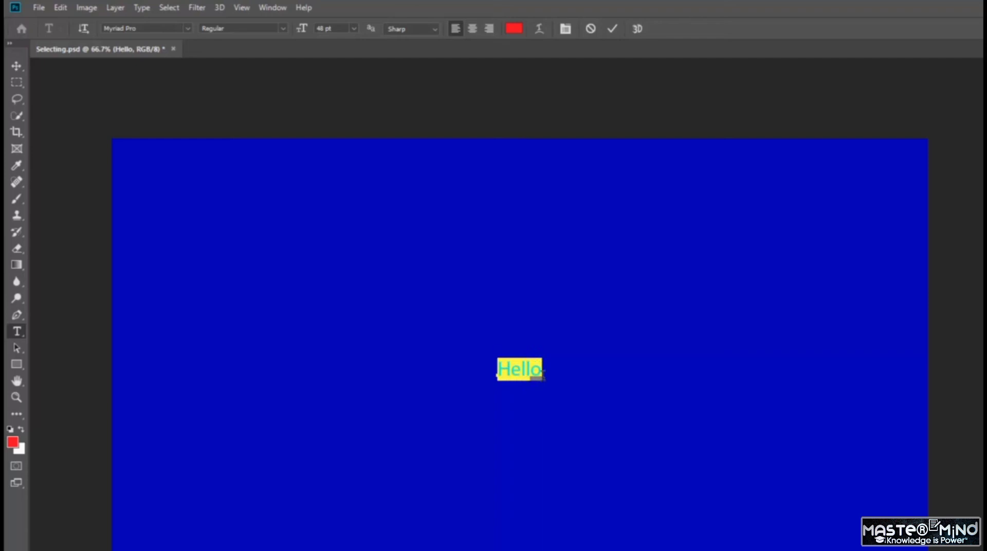
click(353, 29)
click(348, 190)
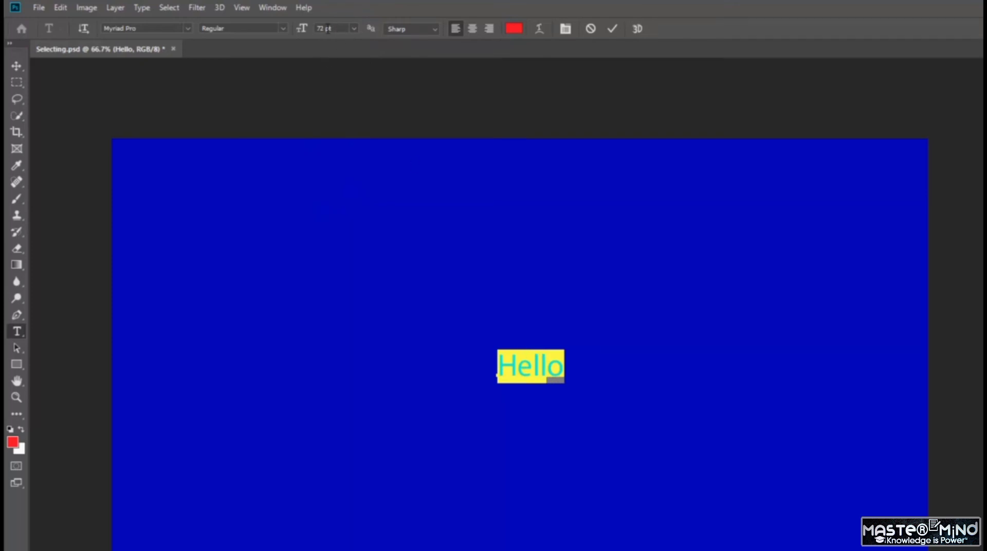
click(356, 30)
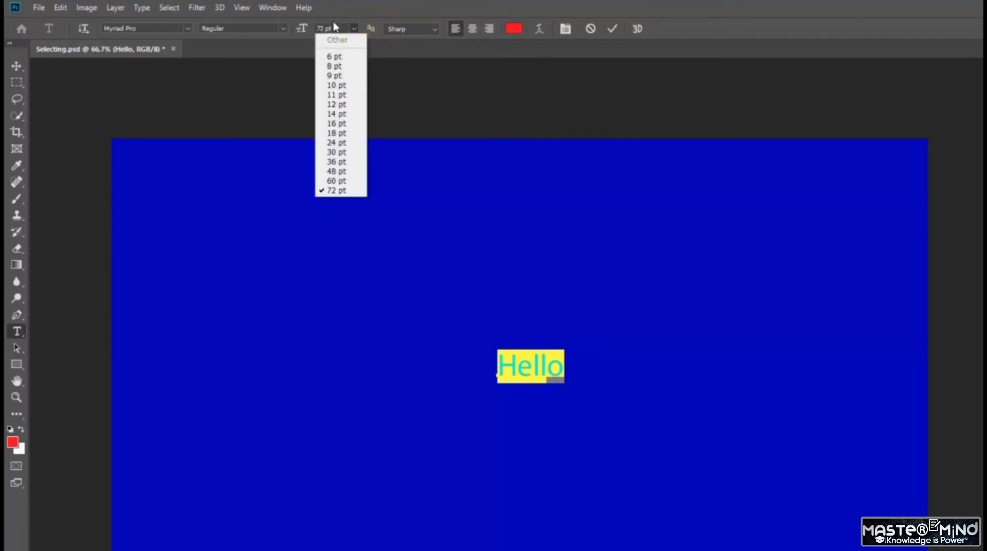
click(333, 26)
double_click(340, 26)
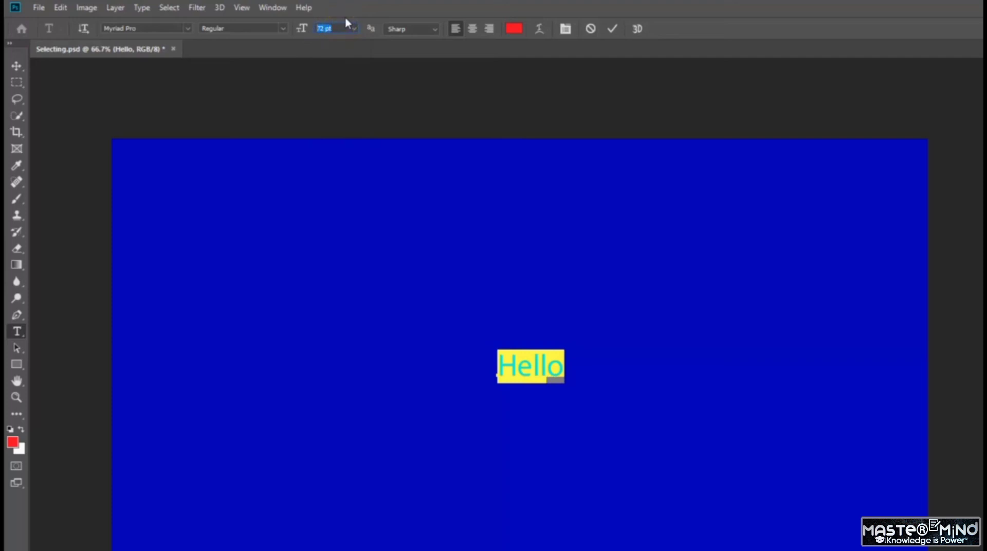
key(Return)
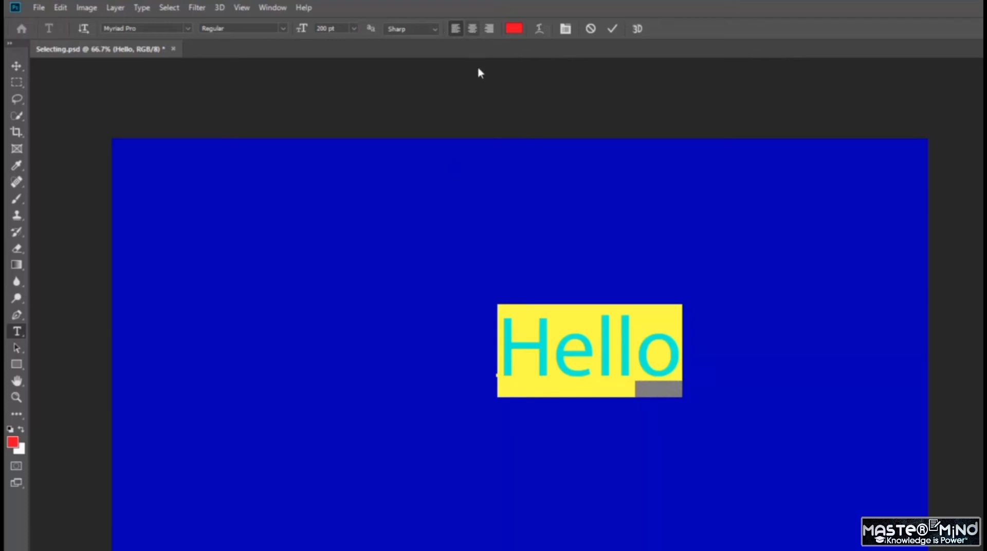
Centre-align the Hello text and move it to the middle of the canvas
click(471, 30)
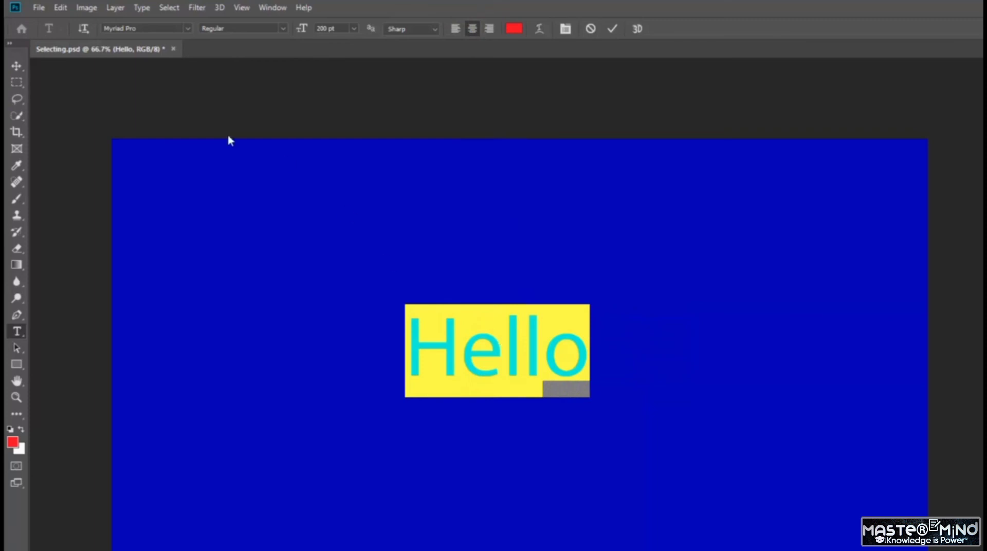
click(16, 66)
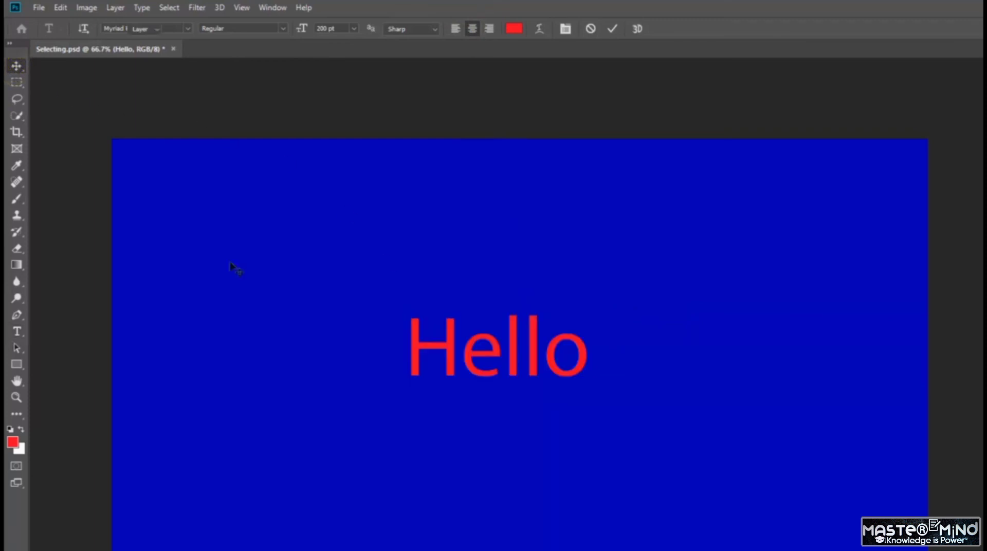
drag(470, 357, 498, 379)
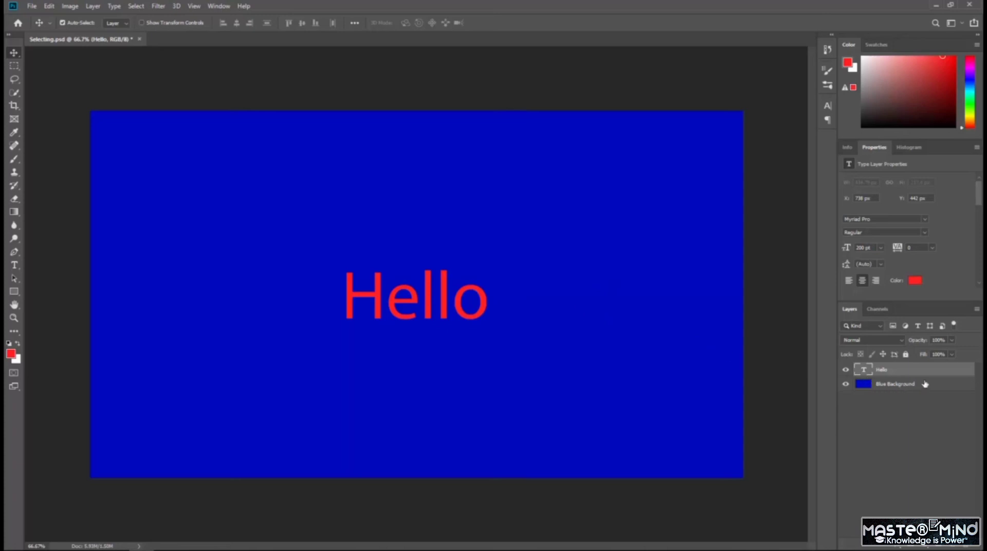
Move the Blue Background layer above the Hello layer and toggle its visibility to check the text underneath
click(929, 385)
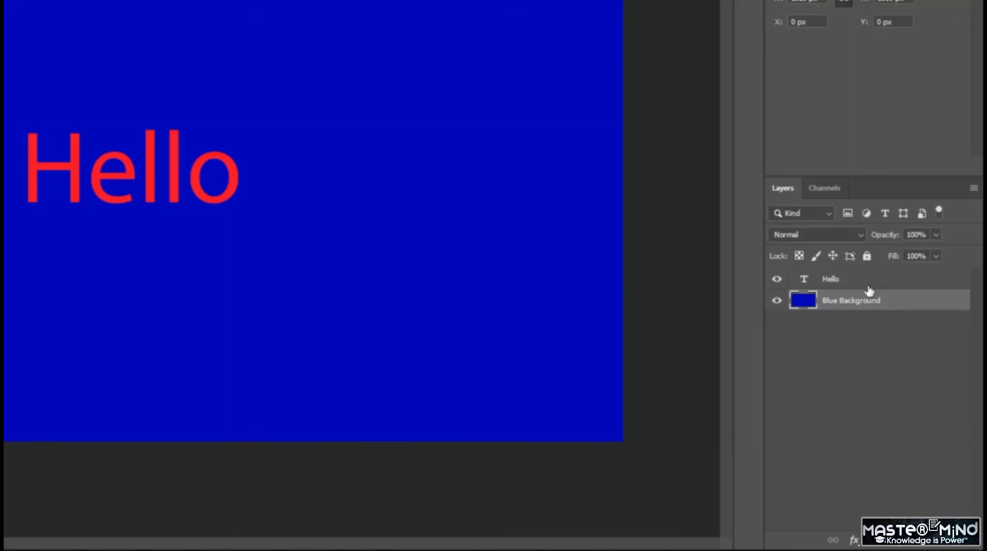
click(903, 305)
drag(905, 306, 882, 277)
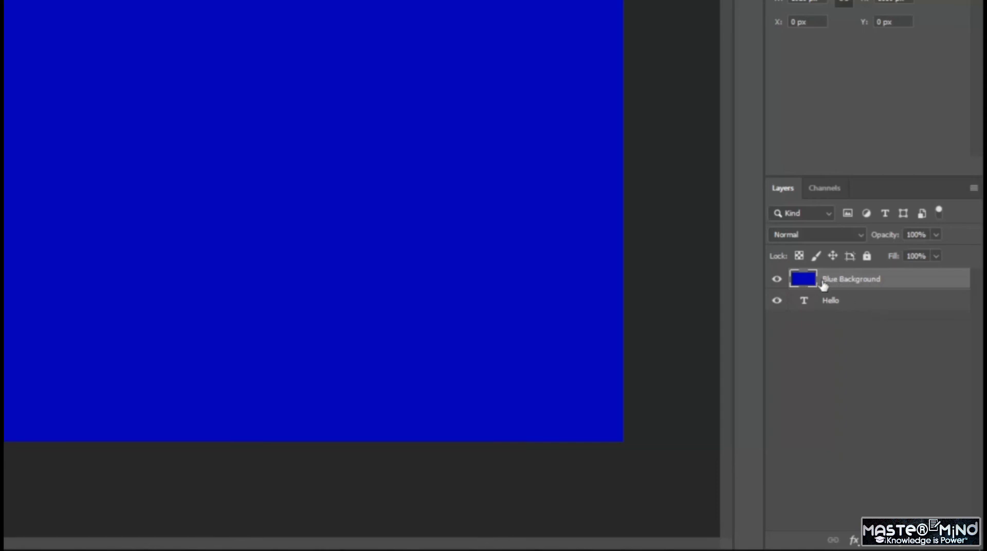
click(776, 280)
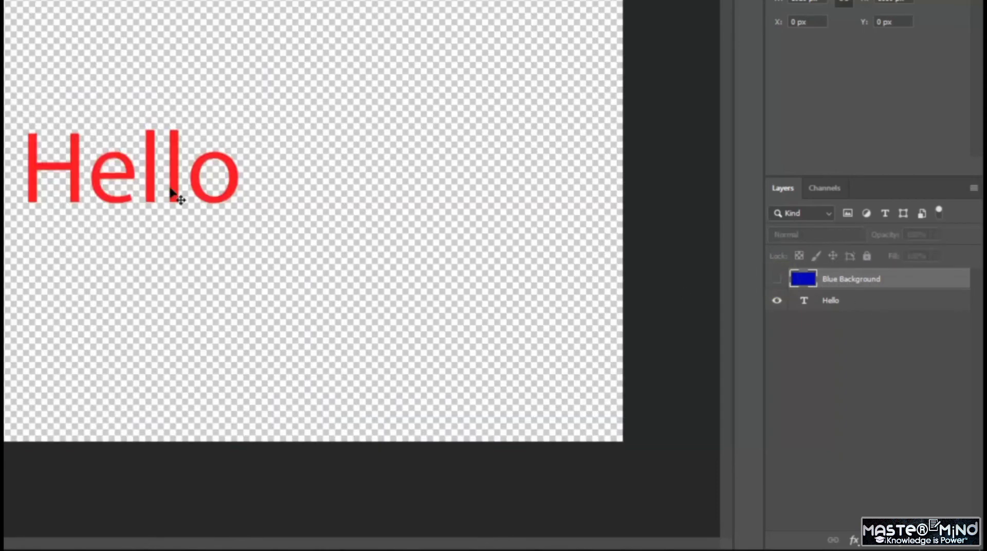
click(776, 282)
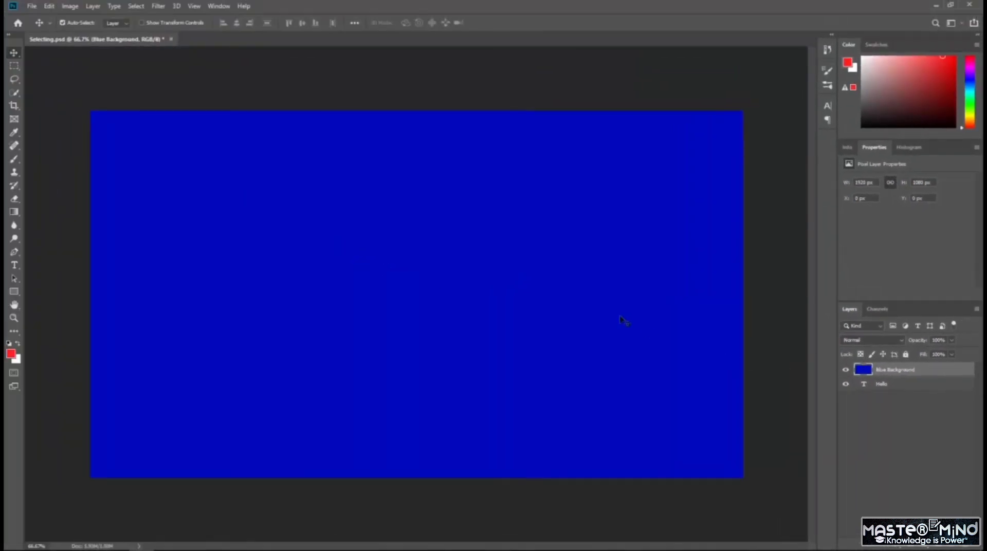
Erase the part of the Blue Background layer covering the Hello text and toggle that layer's visibility to check it
click(15, 199)
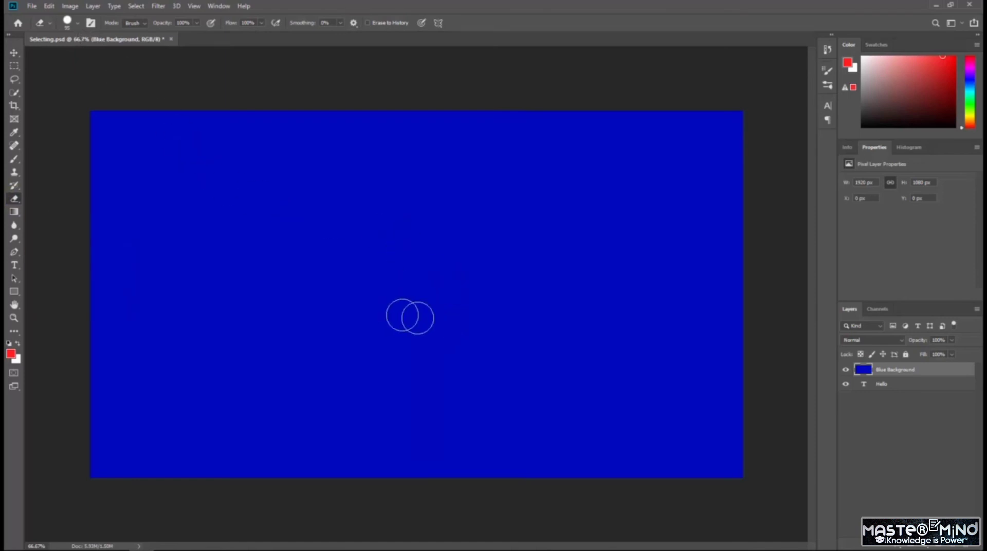
mouse_move(409, 304)
mouse_down()
mouse_move(366, 298)
mouse_move(357, 279)
mouse_move(389, 278)
mouse_move(342, 323)
mouse_move(423, 301)
mouse_move(477, 310)
mouse_move(464, 288)
mouse_move(415, 270)
mouse_move(493, 276)
mouse_move(493, 322)
mouse_move(392, 317)
mouse_move(408, 327)
mouse_move(469, 318)
mouse_up()
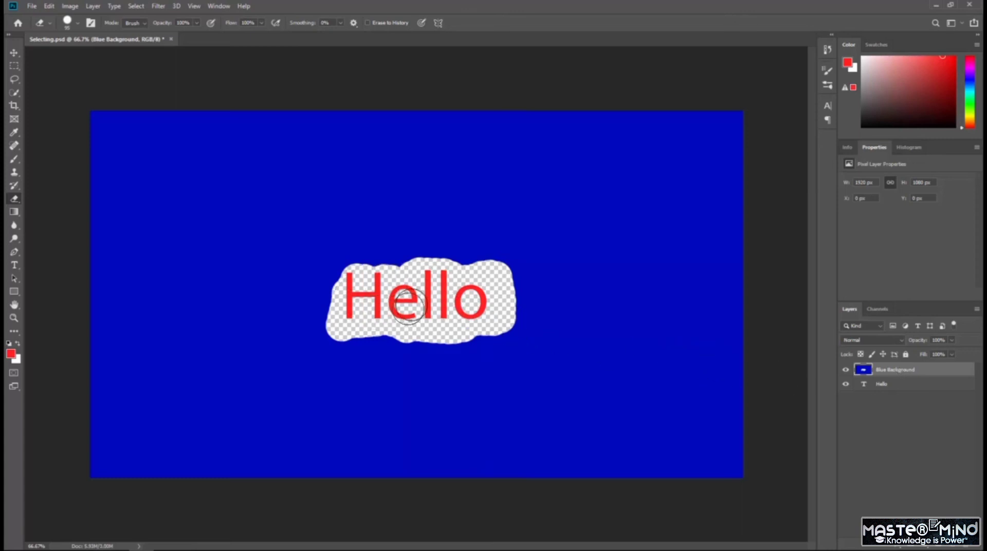
click(845, 370)
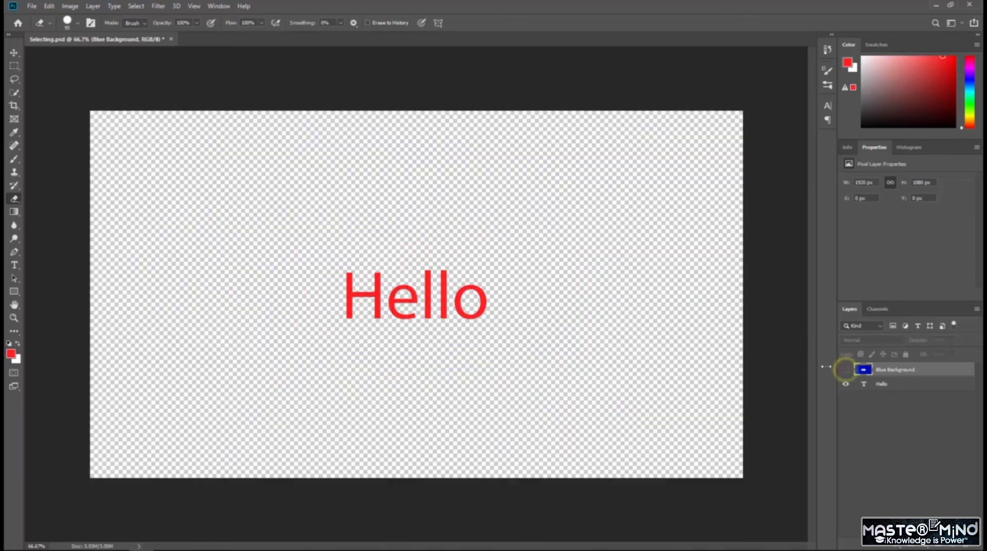
click(846, 371)
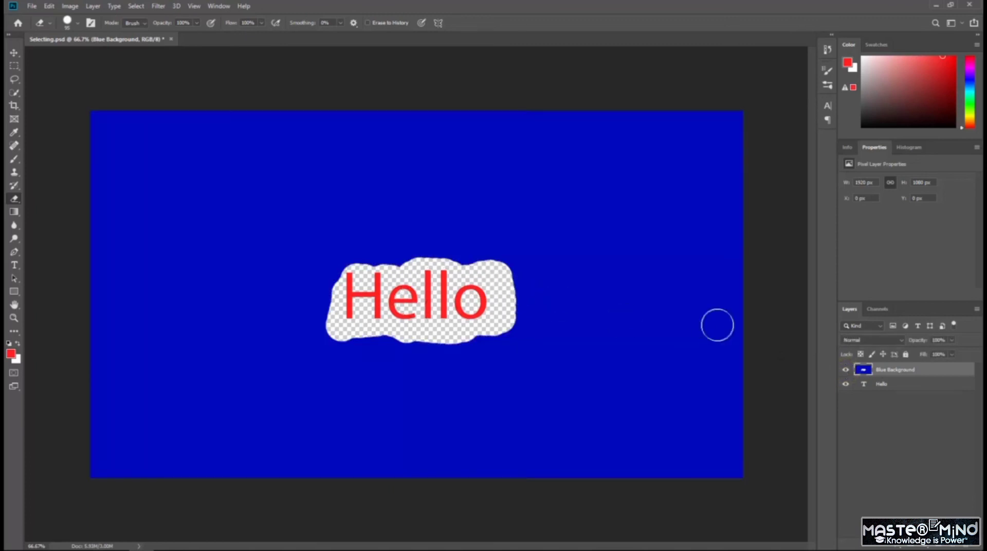
Toggle the Hello layer's visibility to inspect the erased hole with and without the text, leaving the text hidden
click(846, 384)
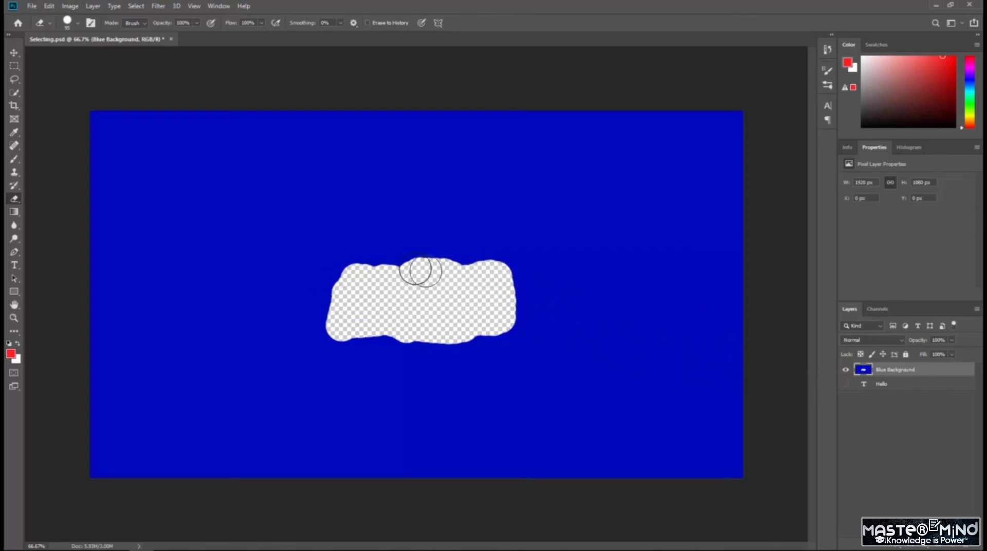
click(845, 385)
click(845, 385)
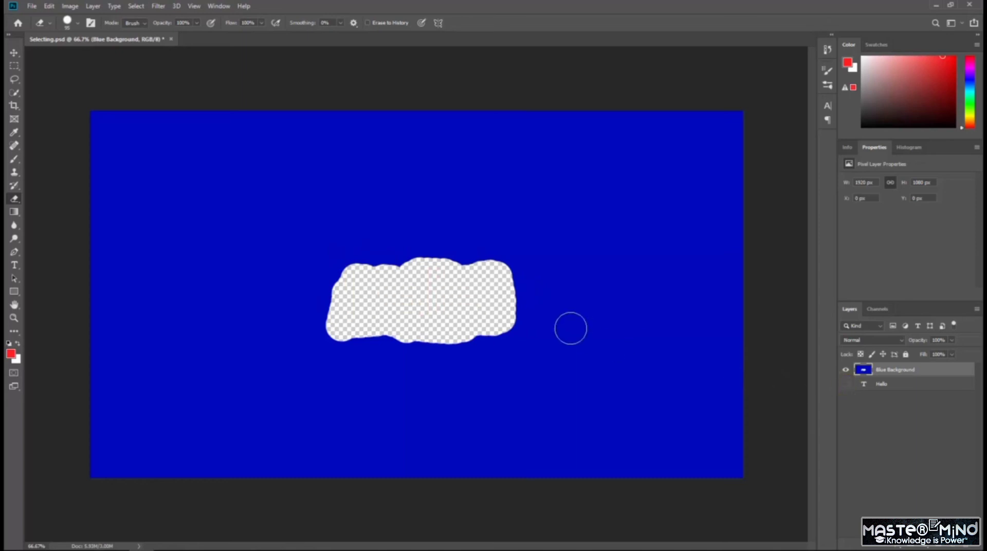
Undo the erasing on the Blue Background layer, keep both layers shown, and move the Hello layer above it
click(846, 384)
key(ctrl+z)
key(ctrl+z)
key(ctrl+z)
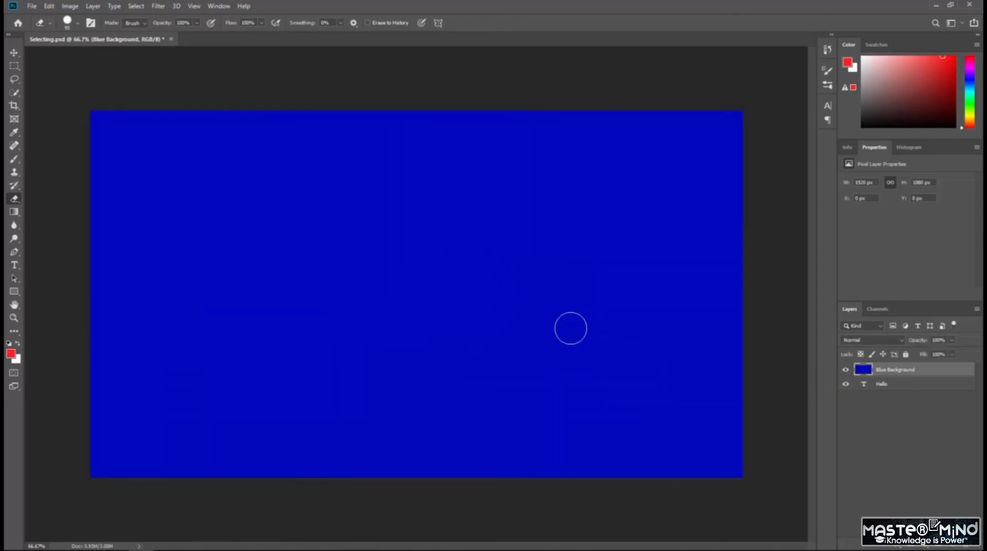
key(ctrl+z)
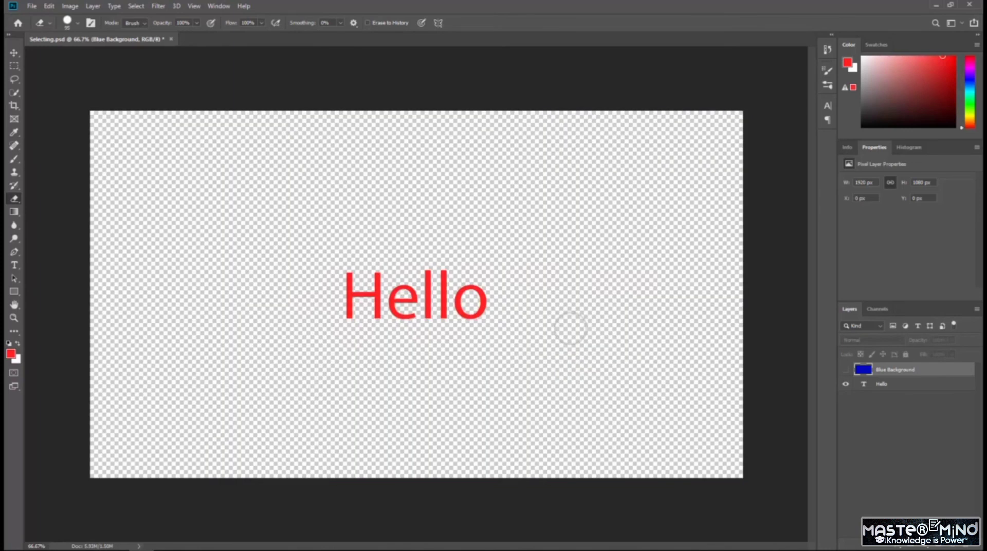
key(ctrl+shift+z)
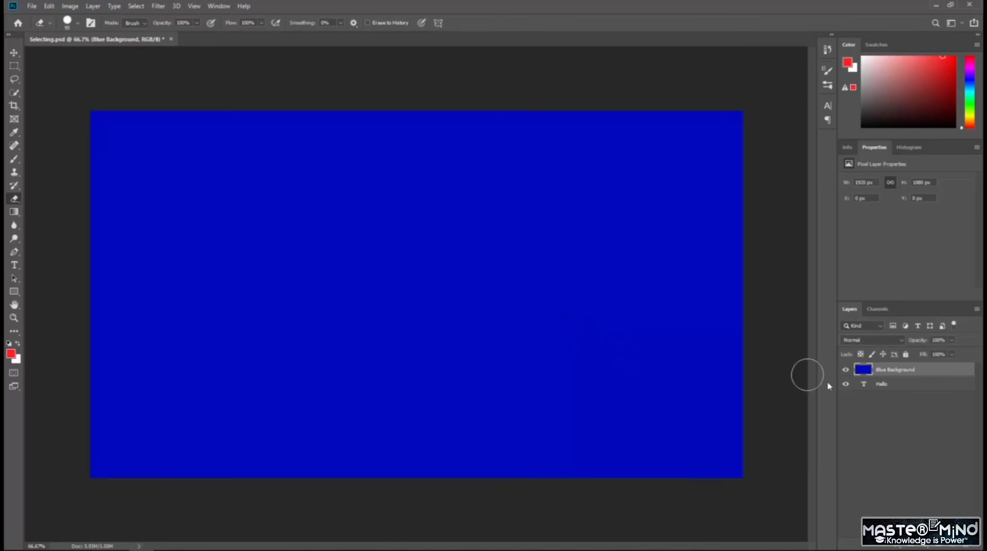
click(907, 385)
drag(920, 389, 916, 365)
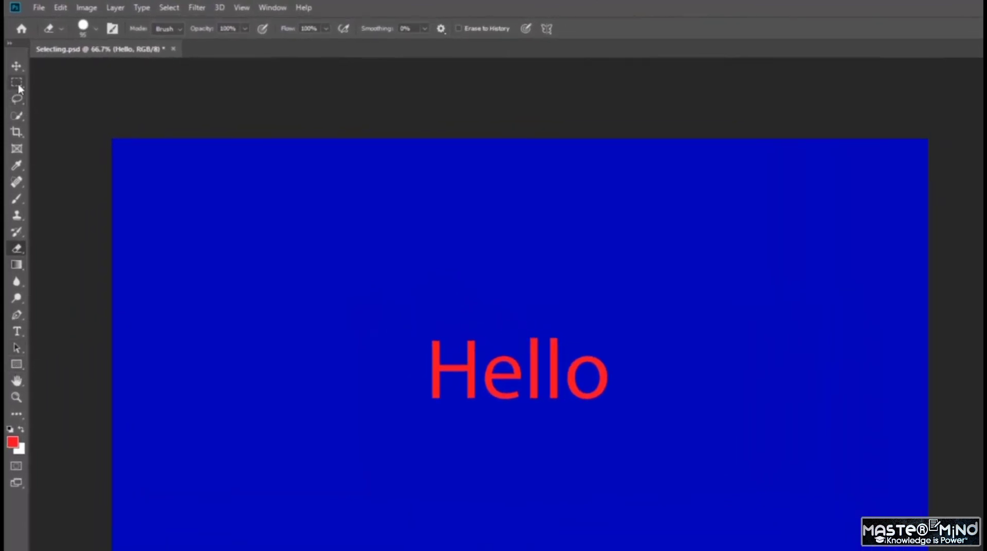
Set up the Polygon shape tool with 8 sides and an orange fill
mouse_move(18, 82)
mouse_down()
mouse_move(68, 91)
mouse_move(18, 83)
mouse_up()
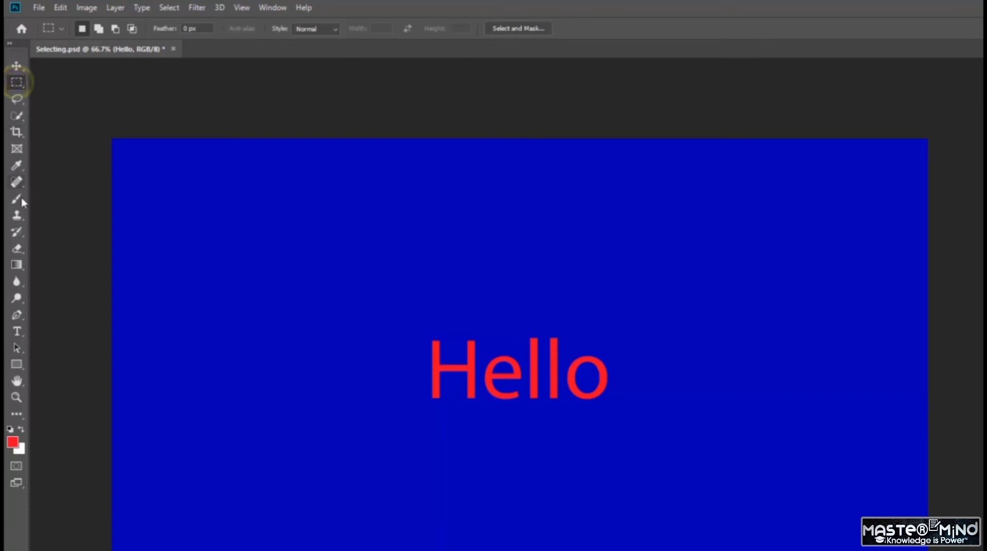
drag(16, 365, 69, 402)
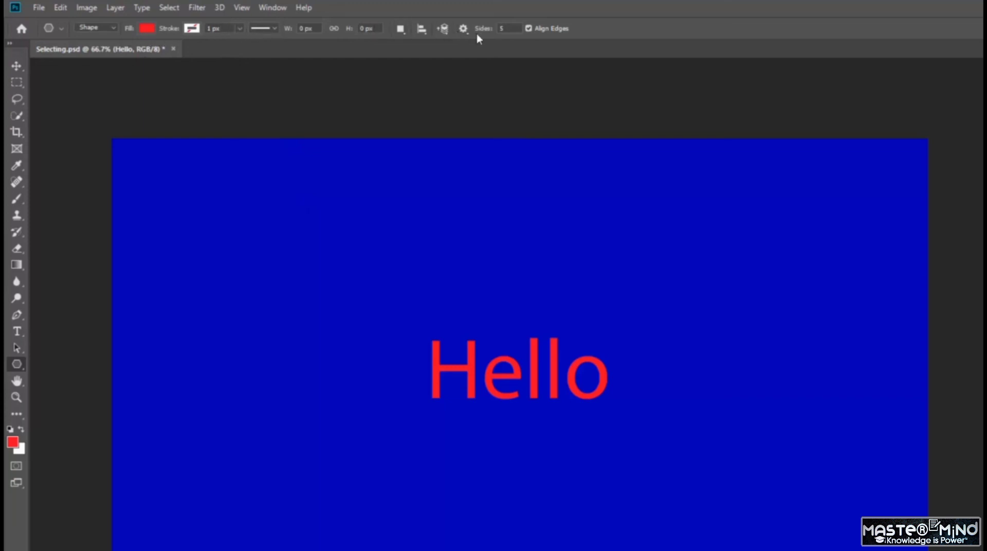
click(501, 28)
click(147, 28)
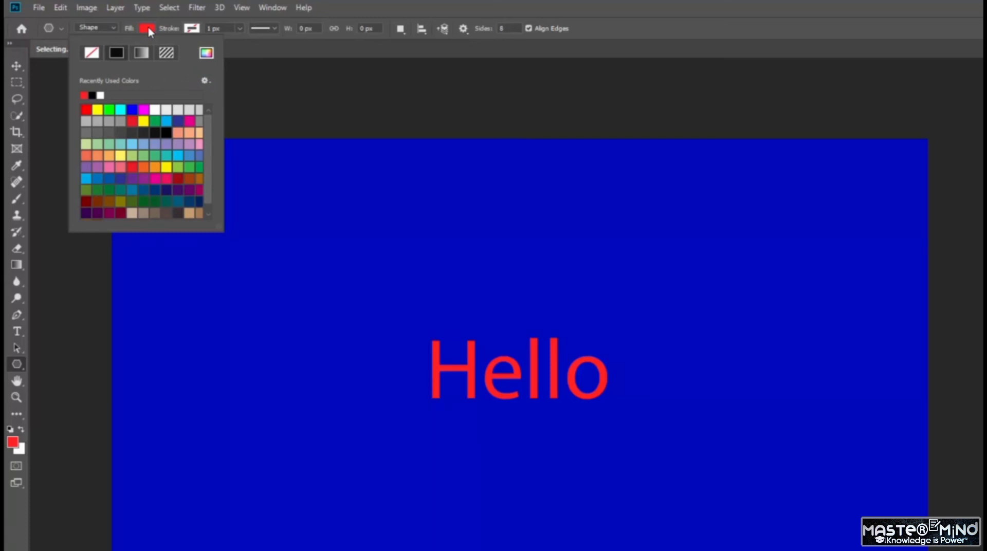
click(206, 53)
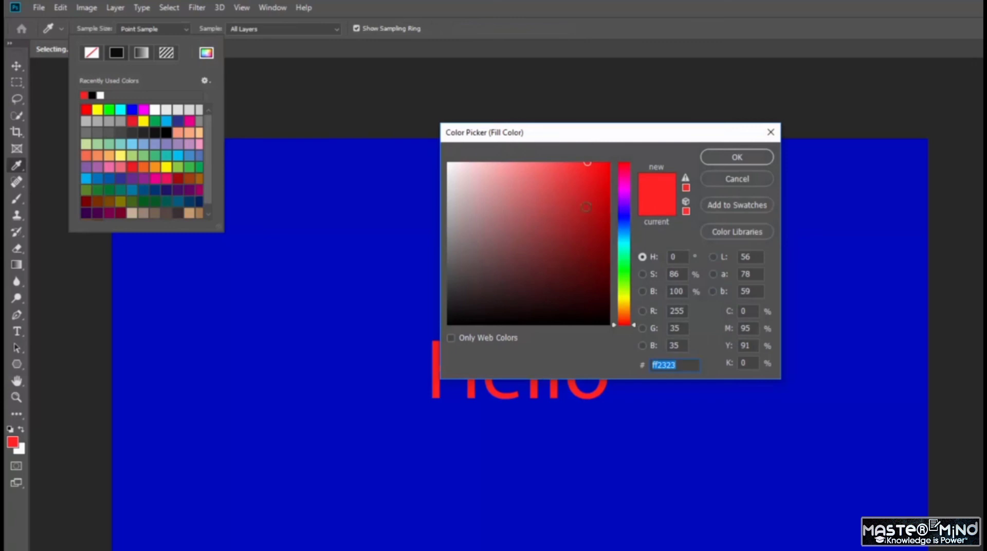
click(757, 179)
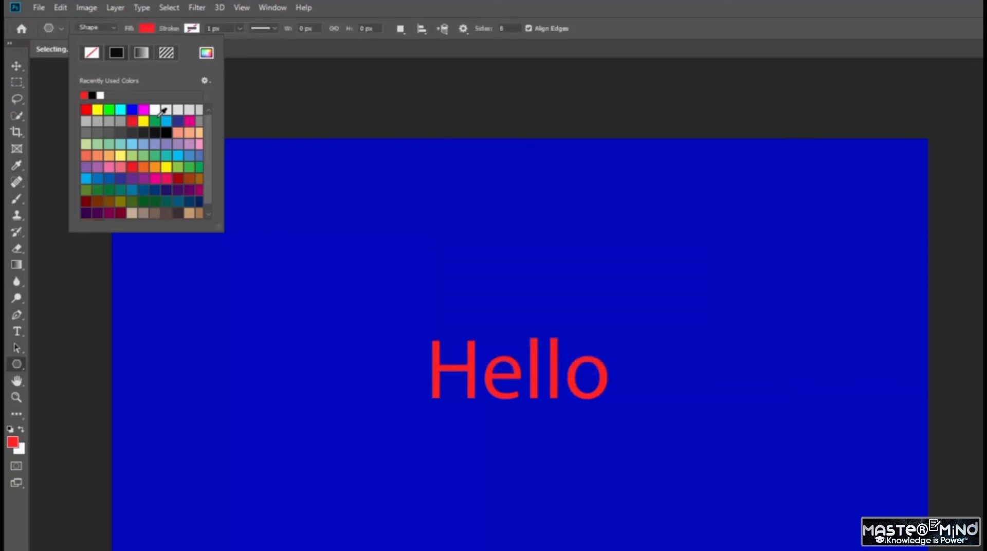
click(154, 168)
click(333, 5)
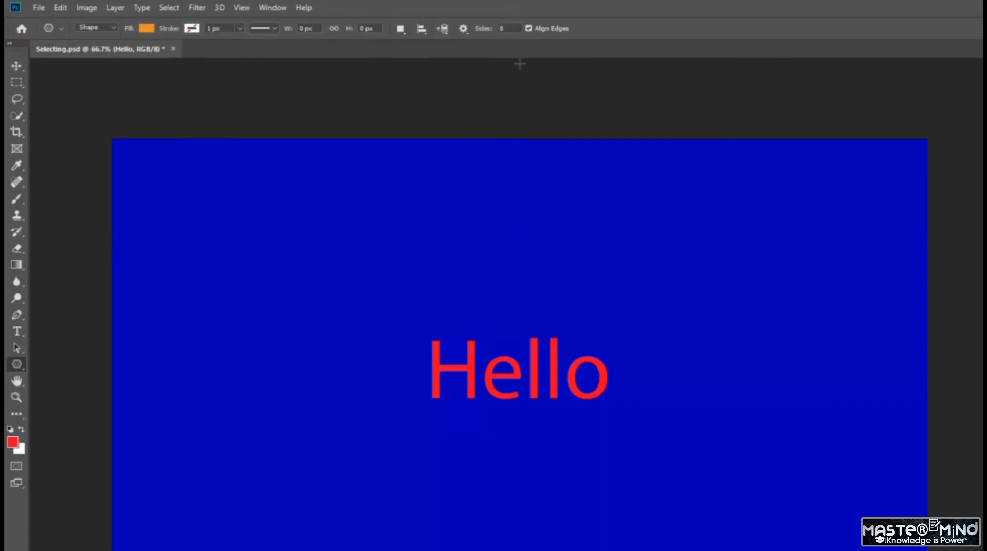
Draw an octagon about 556 px wide overlapping the beginning of the Hello text, and switch to the Move tool
drag(418, 317, 474, 367)
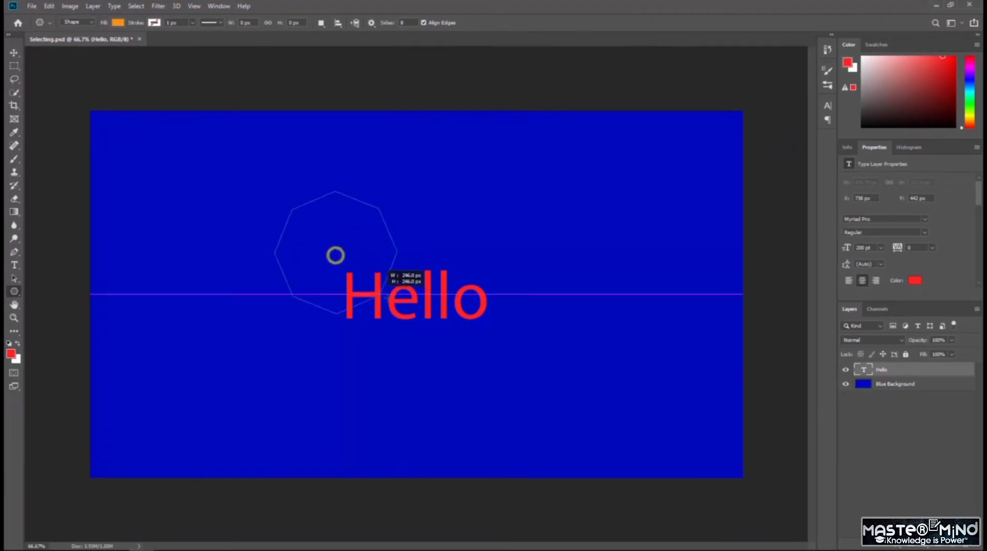
drag(381, 294, 410, 309)
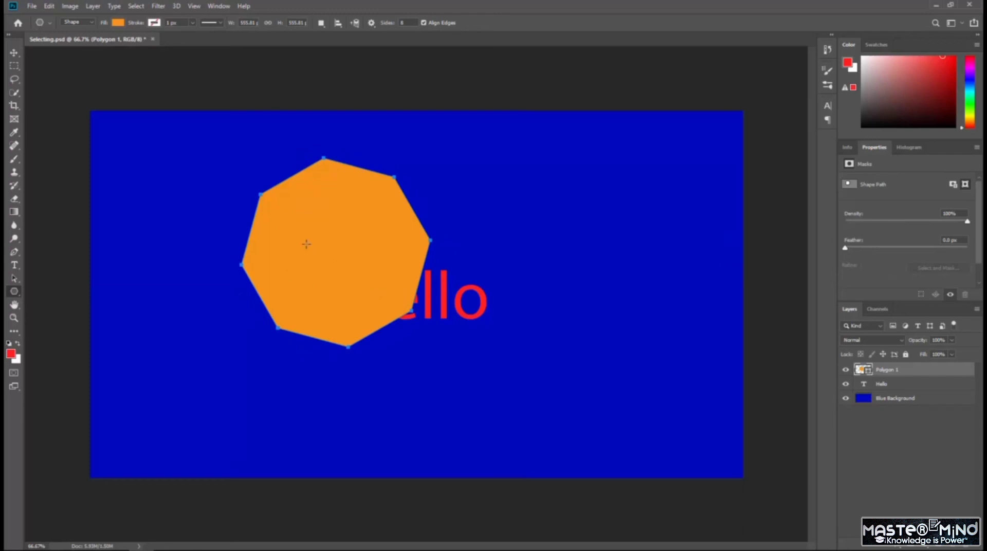
click(14, 54)
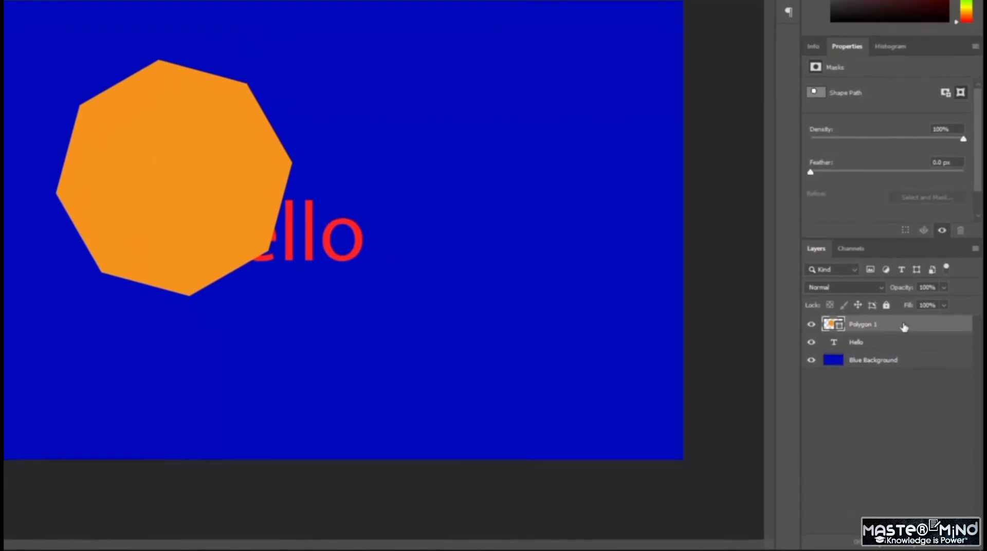
Select the Hello, Blue Background and Polygon 1 layers in turn to examine how the stacking order matches the canvas
click(879, 343)
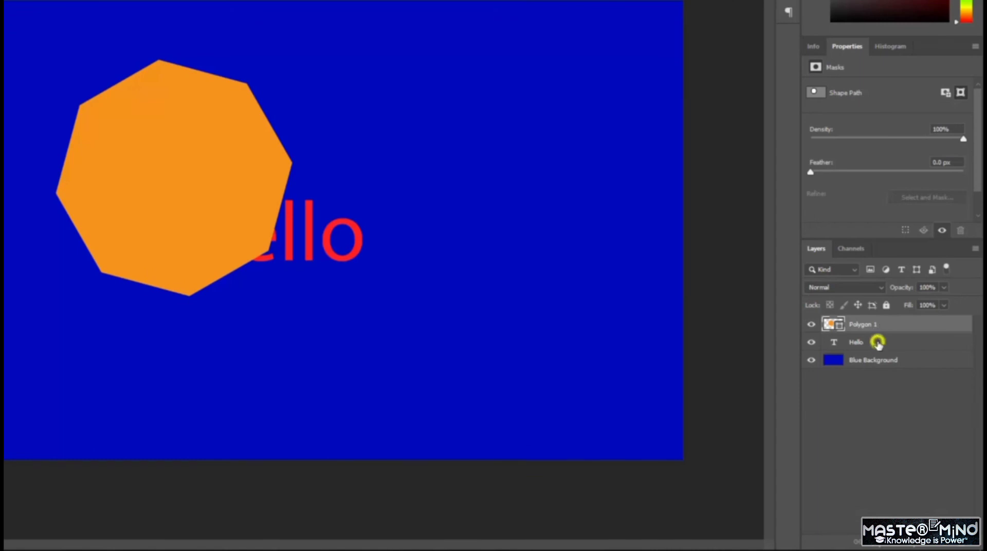
click(894, 362)
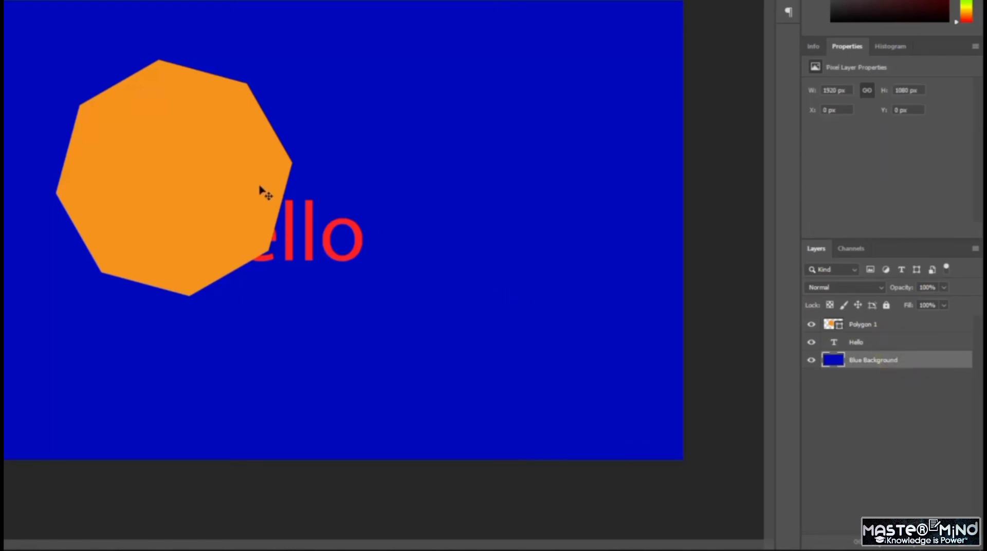
click(903, 324)
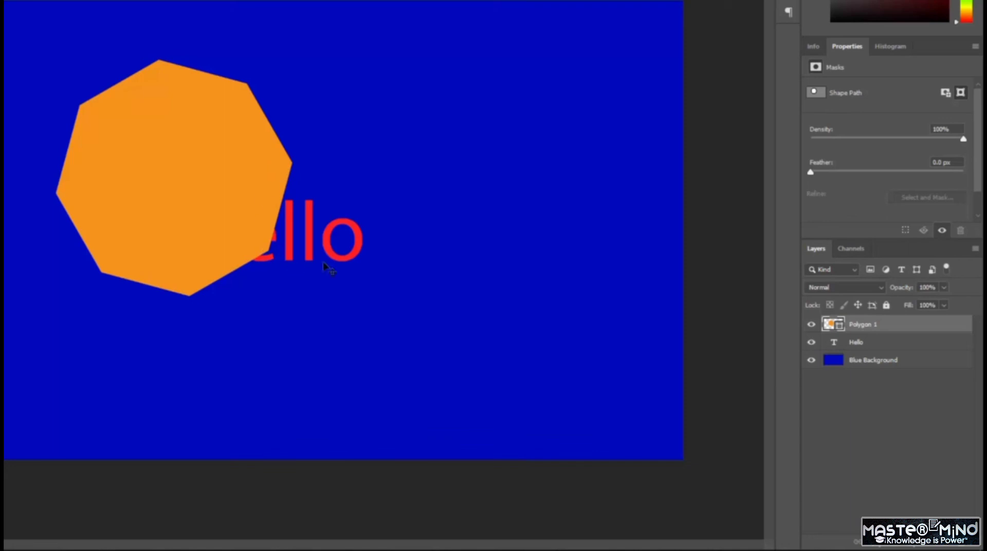
click(865, 343)
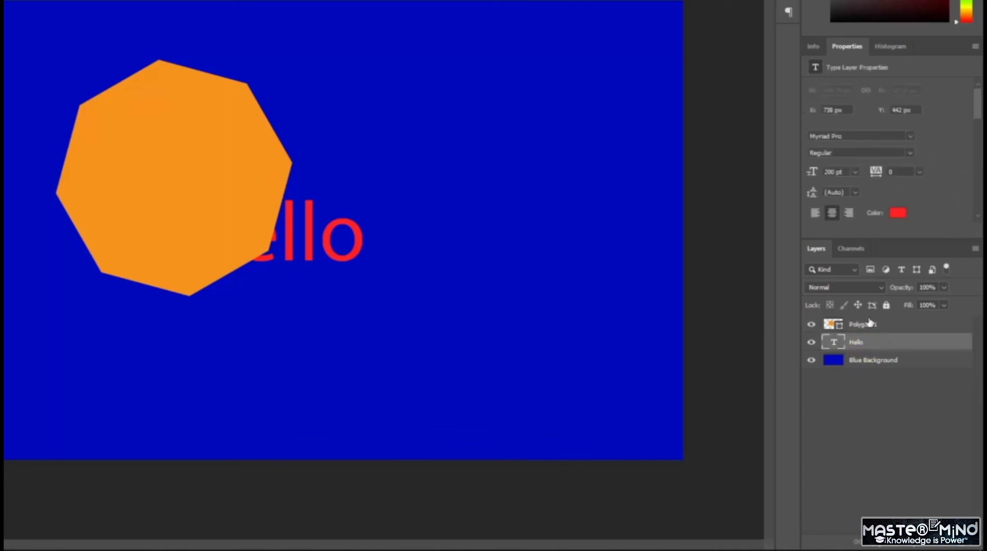
click(865, 362)
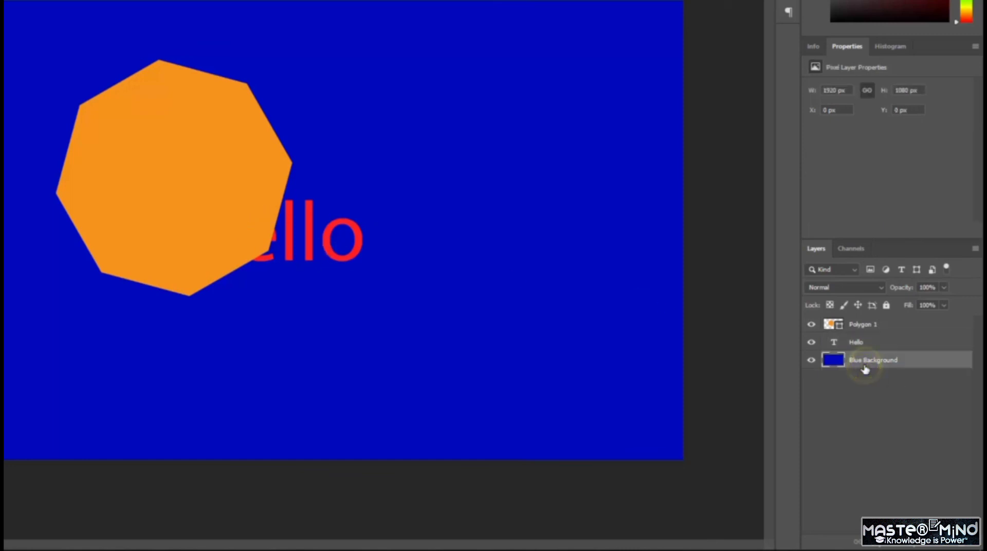
Move the Polygon 1 layer below the Hello layer and position the octagon centrally behind the Hello text
click(864, 328)
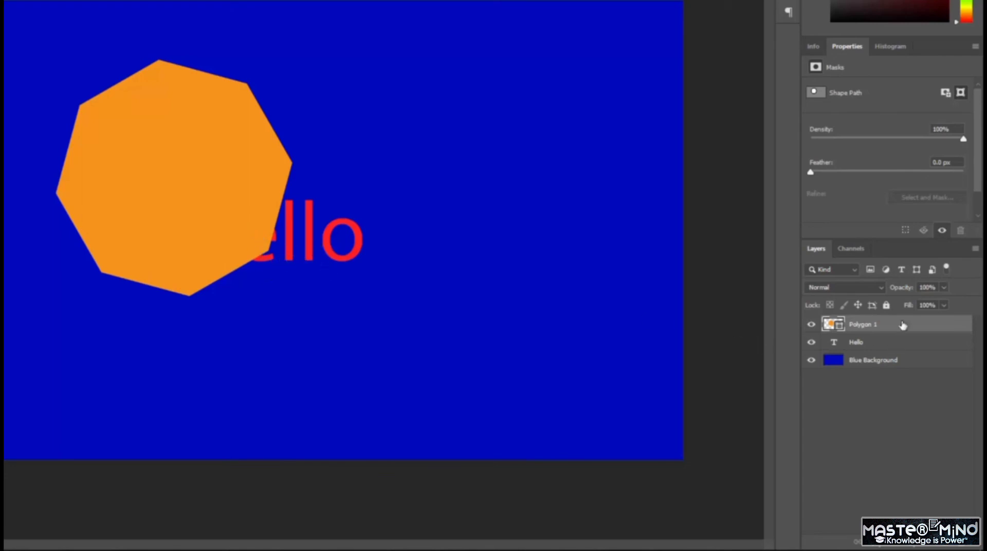
drag(907, 325, 913, 351)
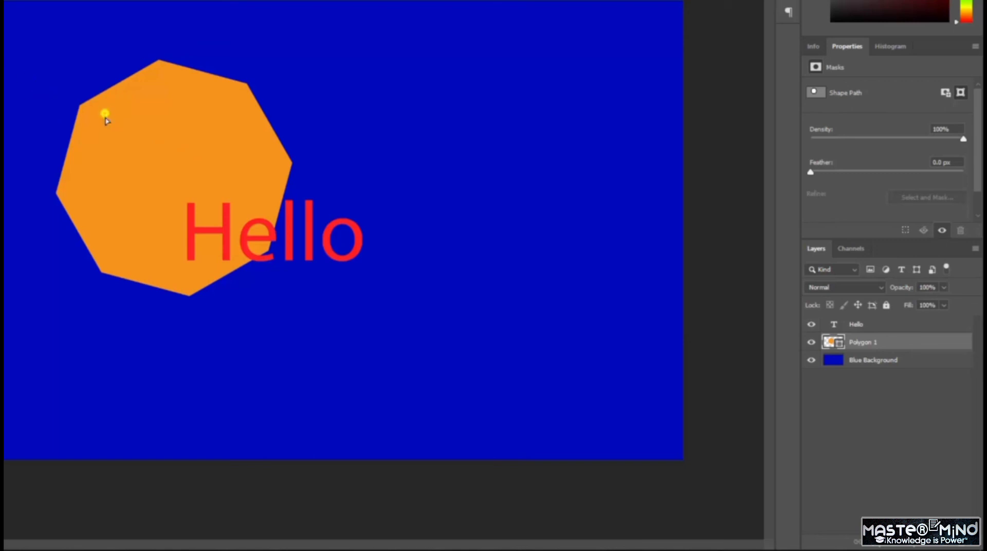
drag(111, 126, 207, 164)
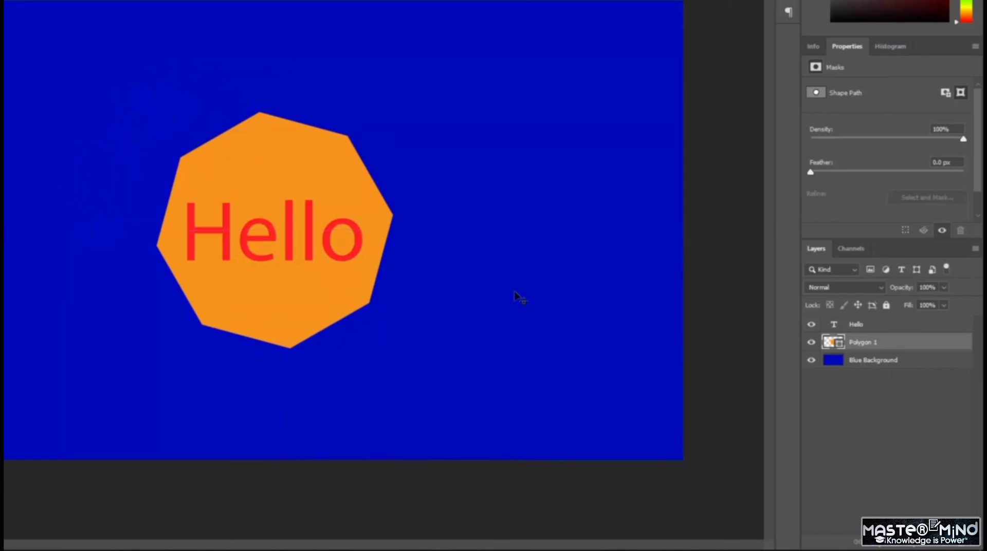
Select the layers from Blue Background up to Hello to review the new stacking order
click(858, 361)
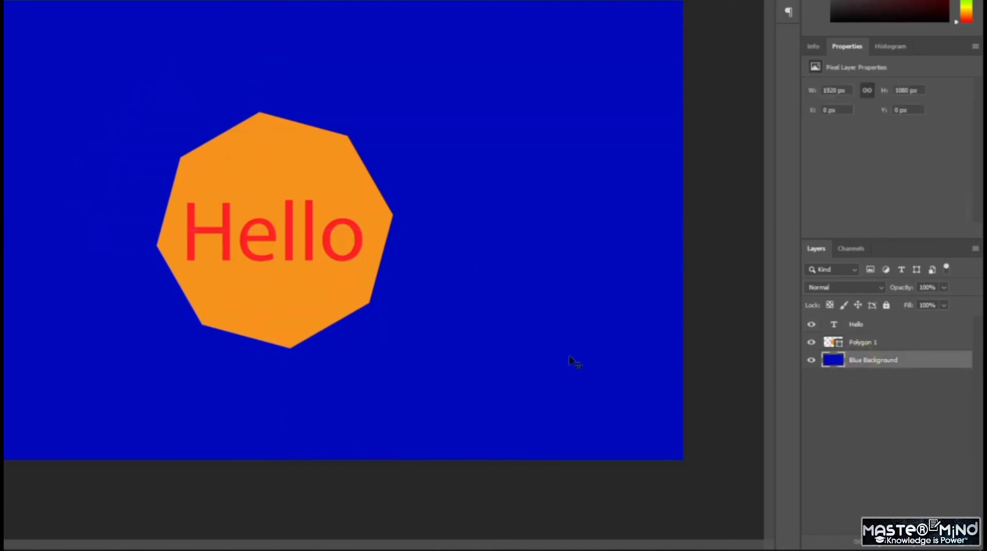
click(869, 342)
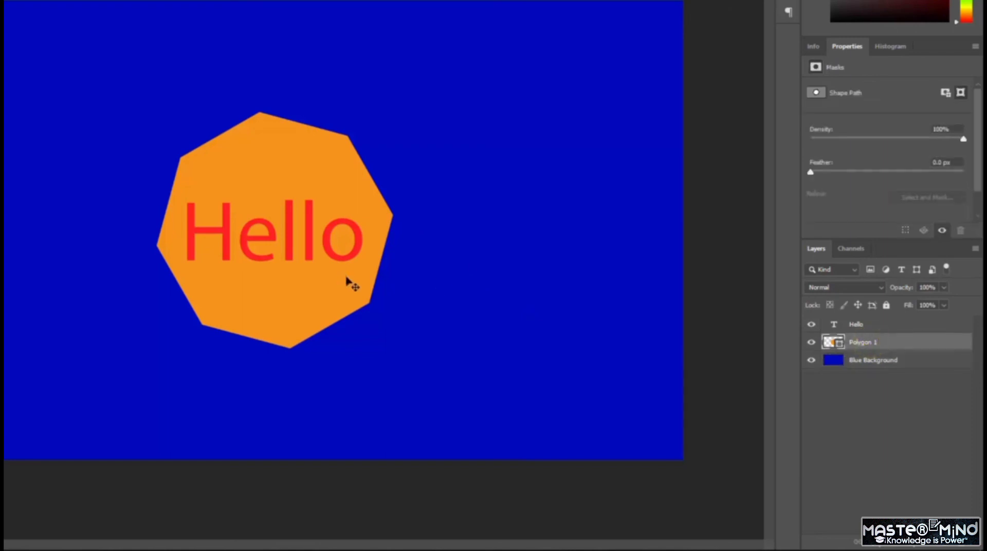
click(881, 325)
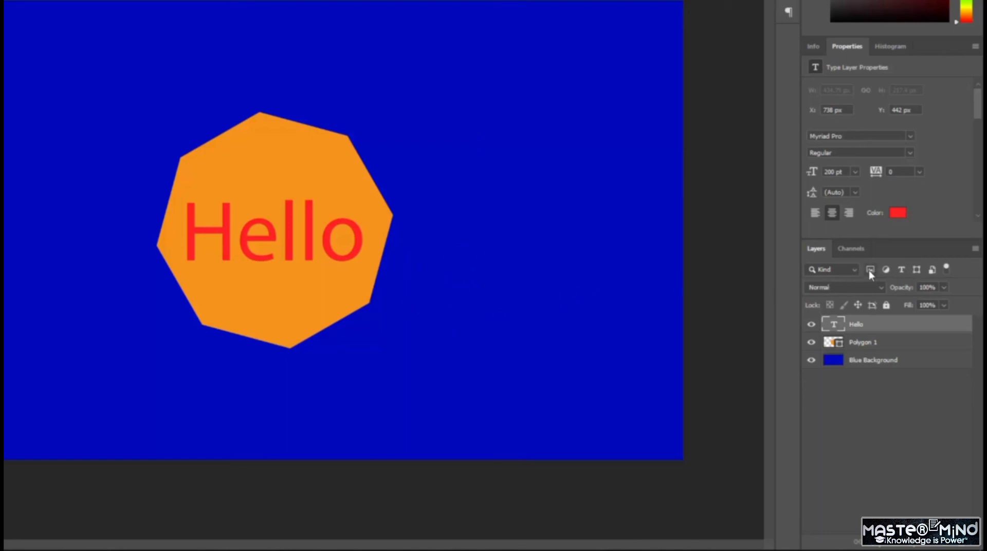
Filter the layer list to type layers only, clear the filter, and view the available filter criteria
click(903, 270)
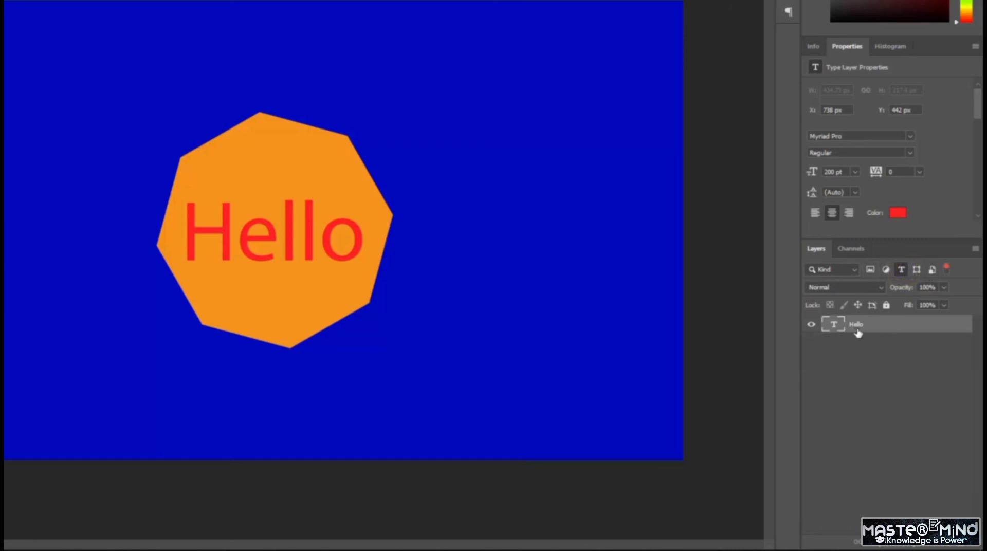
click(902, 272)
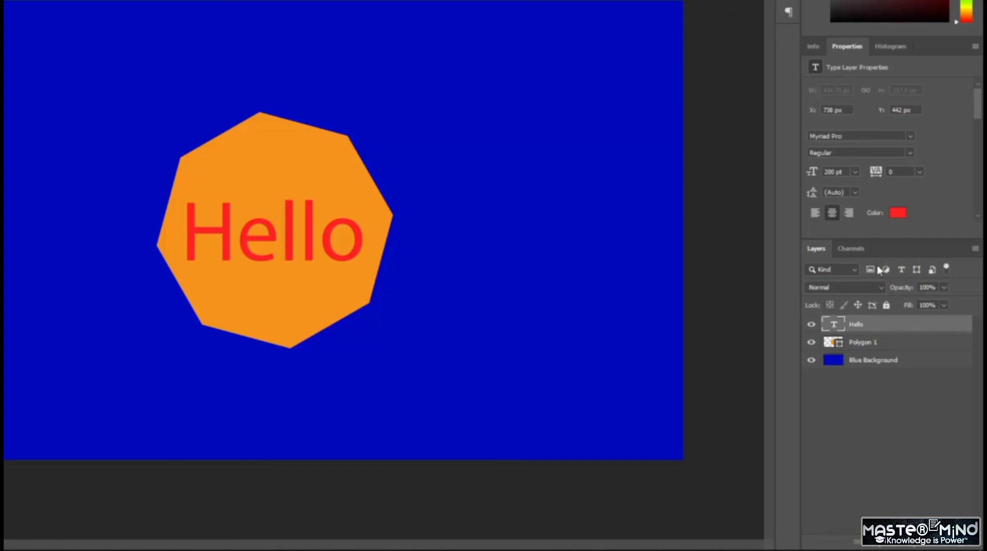
click(843, 269)
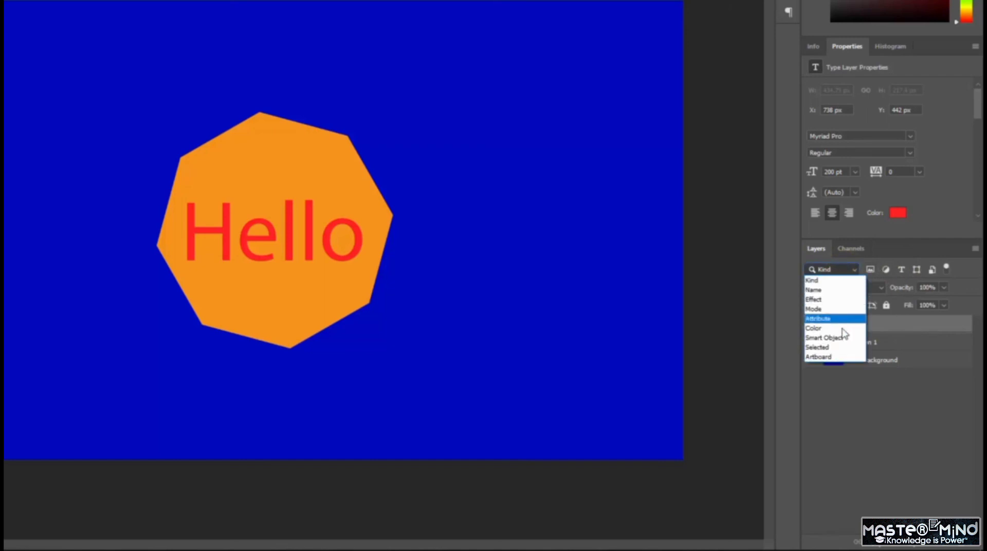
click(849, 269)
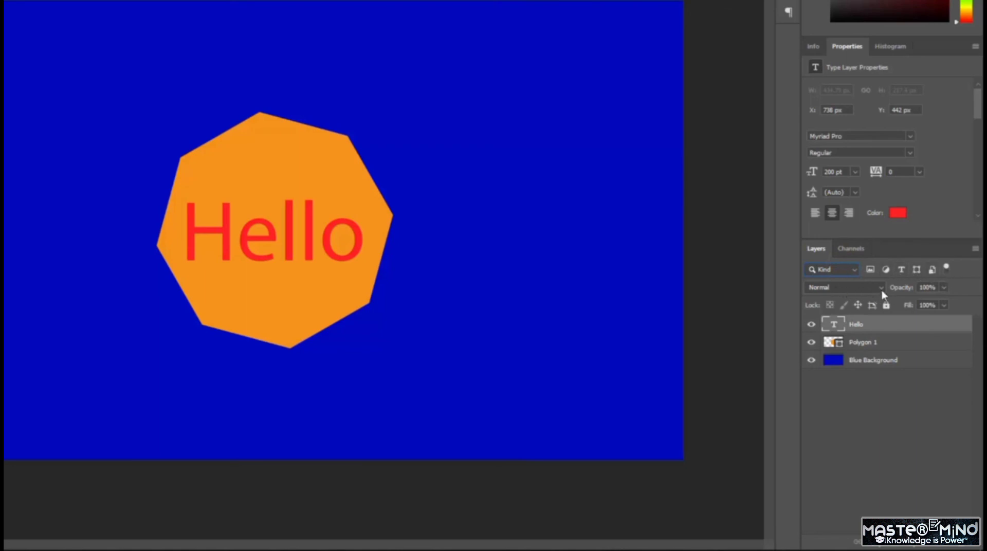
Lower the Hello layer's opacity as a trial and restore it to 100%
click(944, 287)
mouse_move(945, 305)
mouse_down()
mouse_move(897, 303)
mouse_move(930, 308)
mouse_up()
drag(939, 307, 959, 304)
click(945, 286)
Lock all attributes of the Hello layer
click(886, 306)
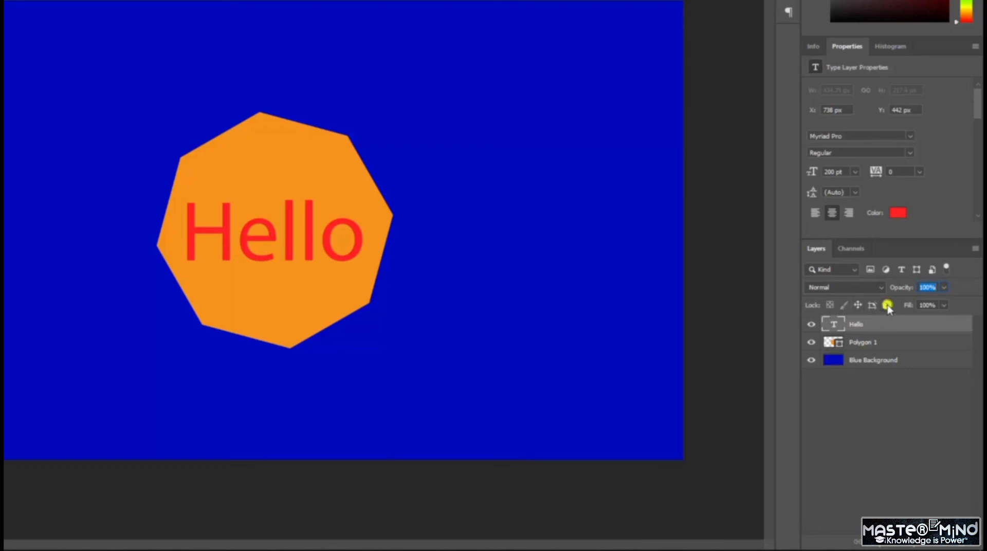